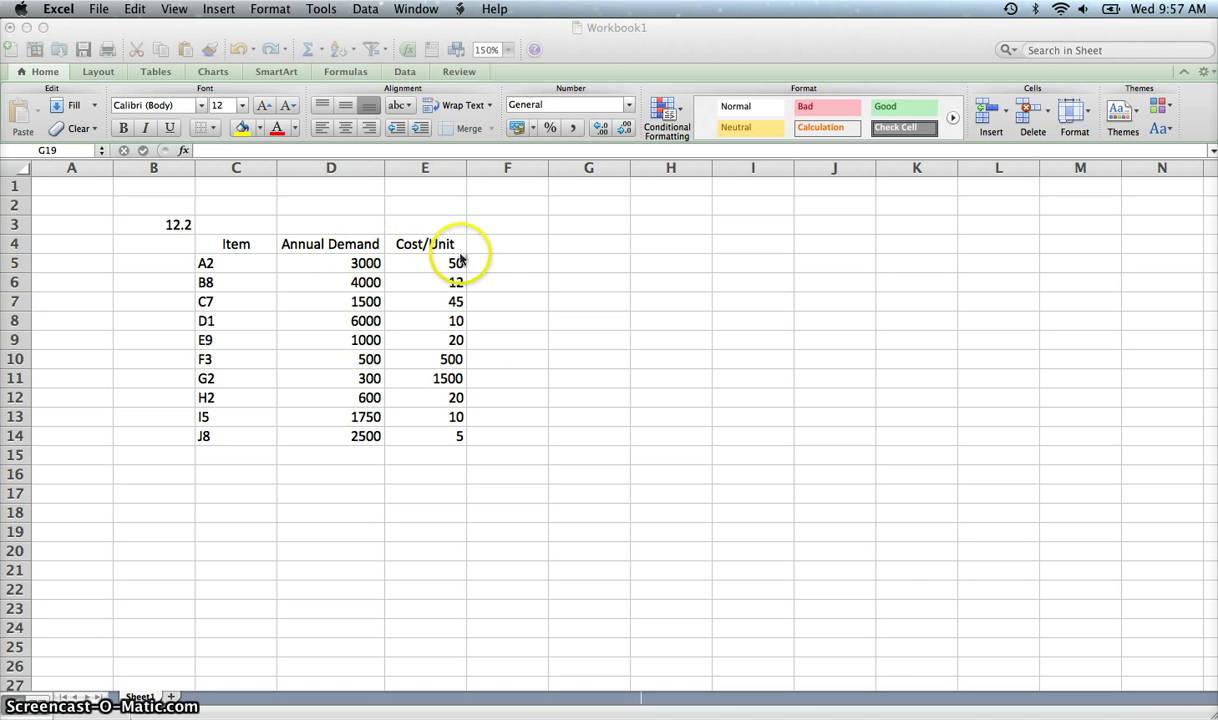
# Step: Enter a formula in F5 multiplying item A2's annual demand by its cost per unit, =D5*E5
pyautogui.click(517, 262)
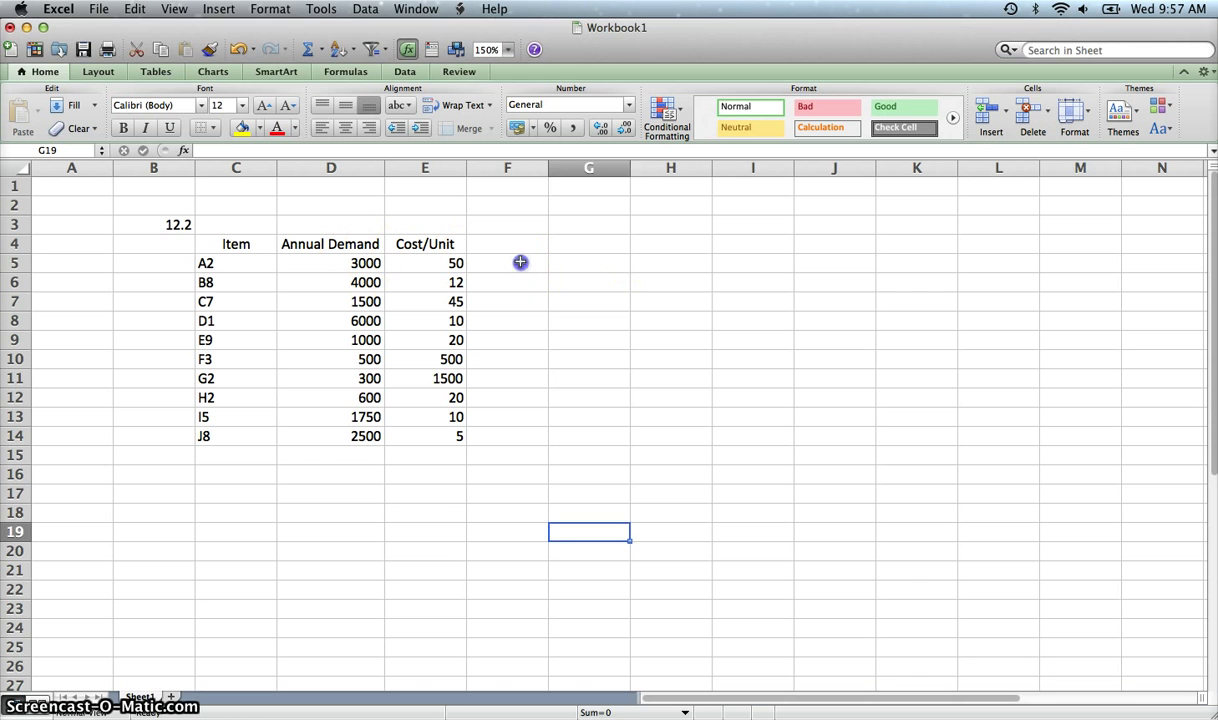
pyautogui.click(519, 262)
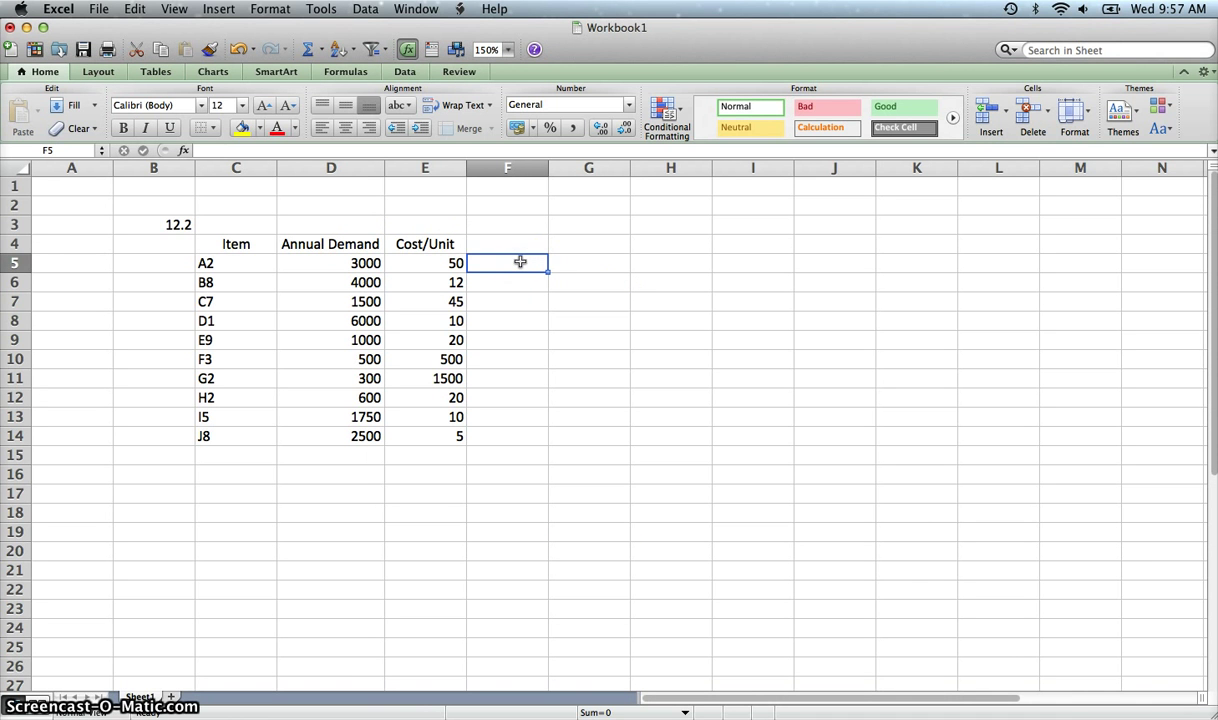
pyautogui.write('=')
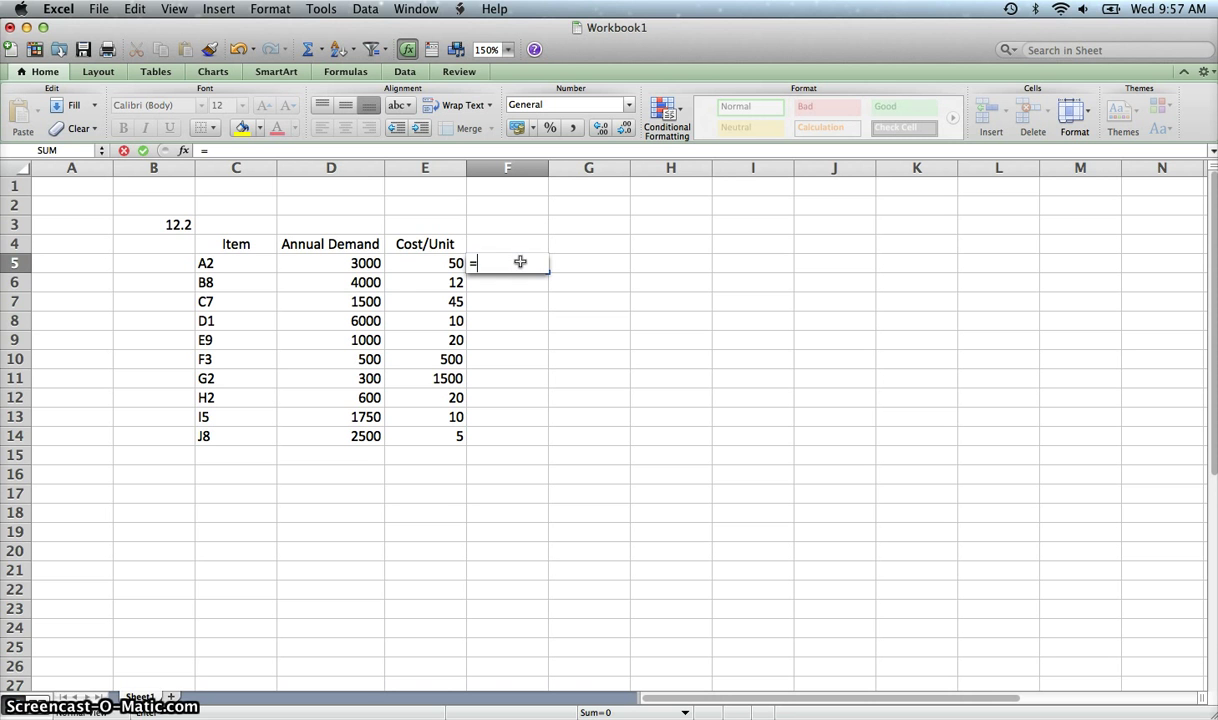
pyautogui.click(337, 261)
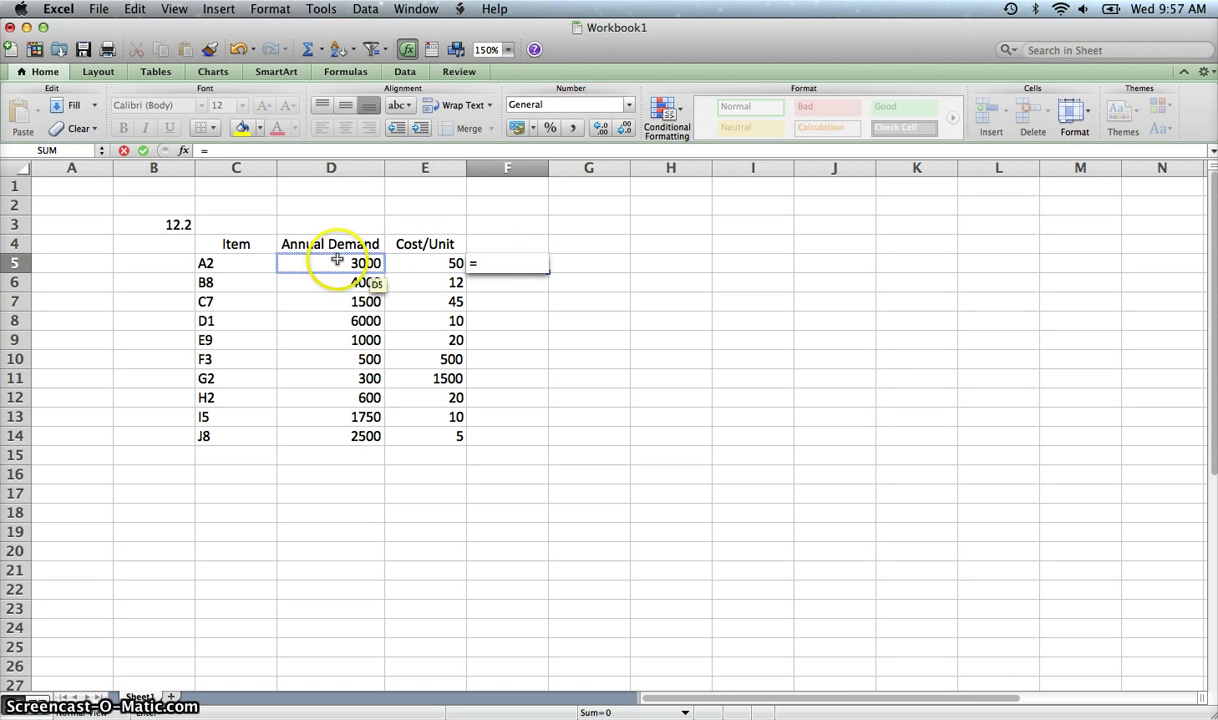
pyautogui.write('*')
pyautogui.click(424, 265)
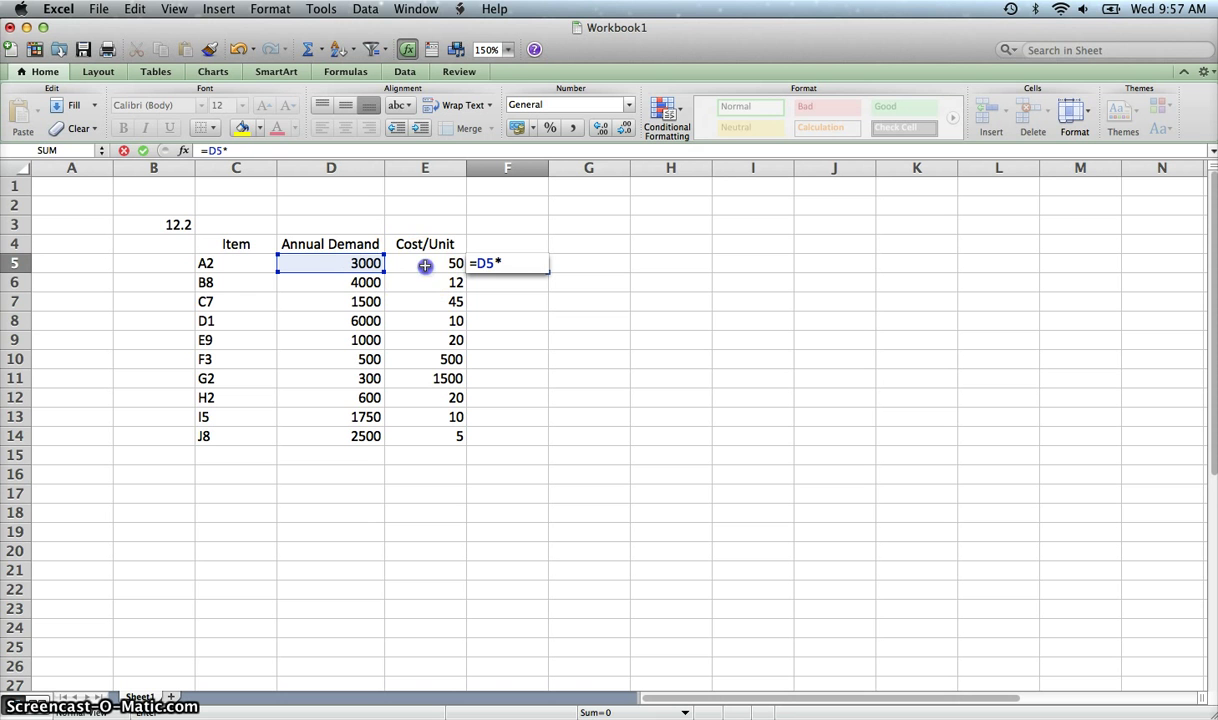
pyautogui.press('Return')
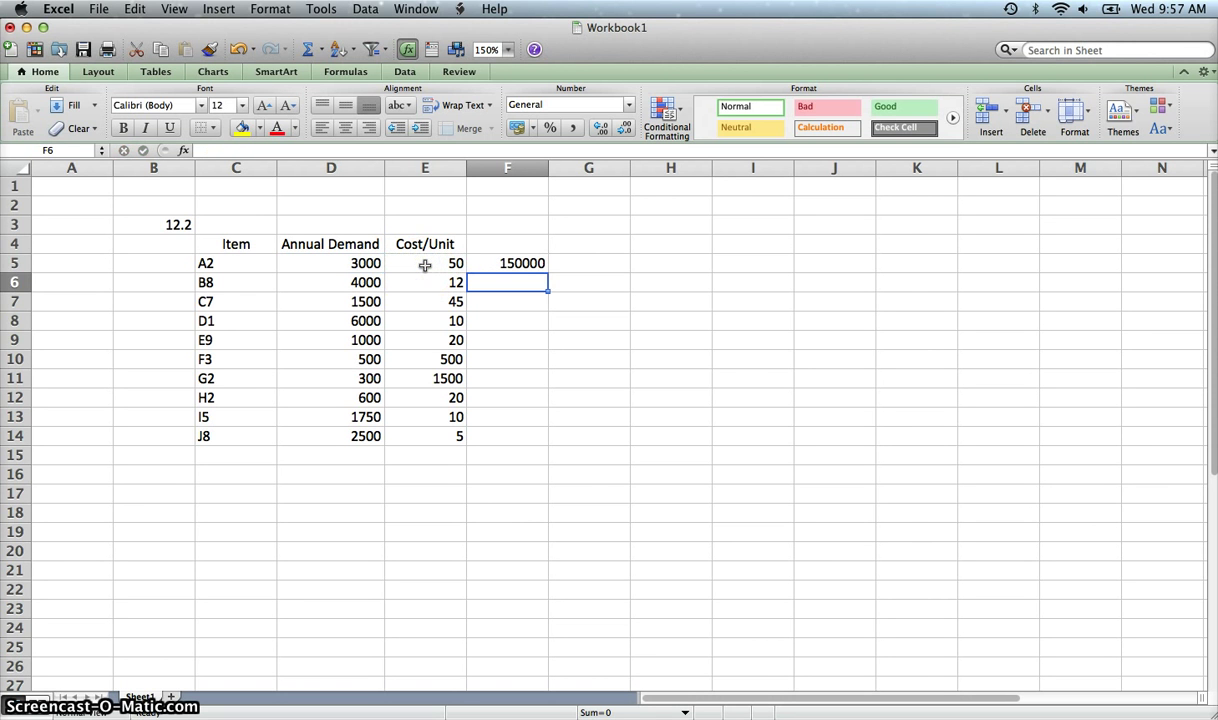
# Step: Fill the F5 formula down through F14 and check the cell references of the copied formula in F11
pyautogui.click(512, 263)
pyautogui.moveTo(547, 271); pyautogui.dragTo(534, 443)
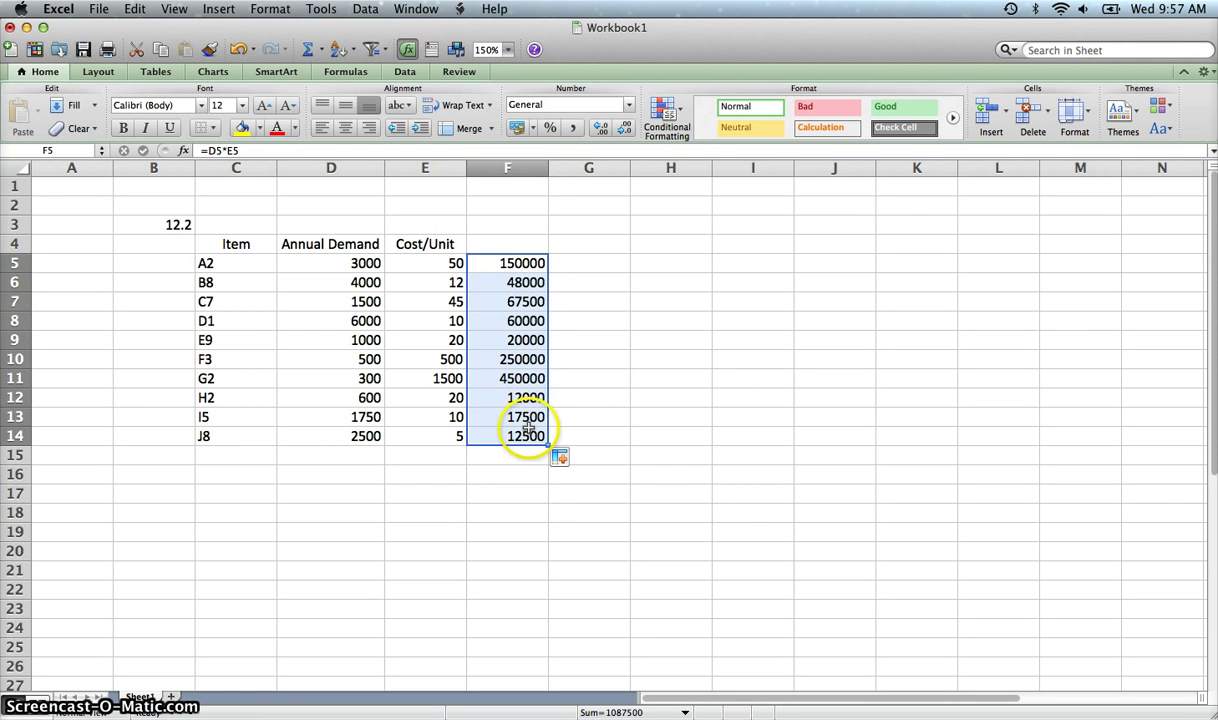
pyautogui.doubleClick(520, 378)
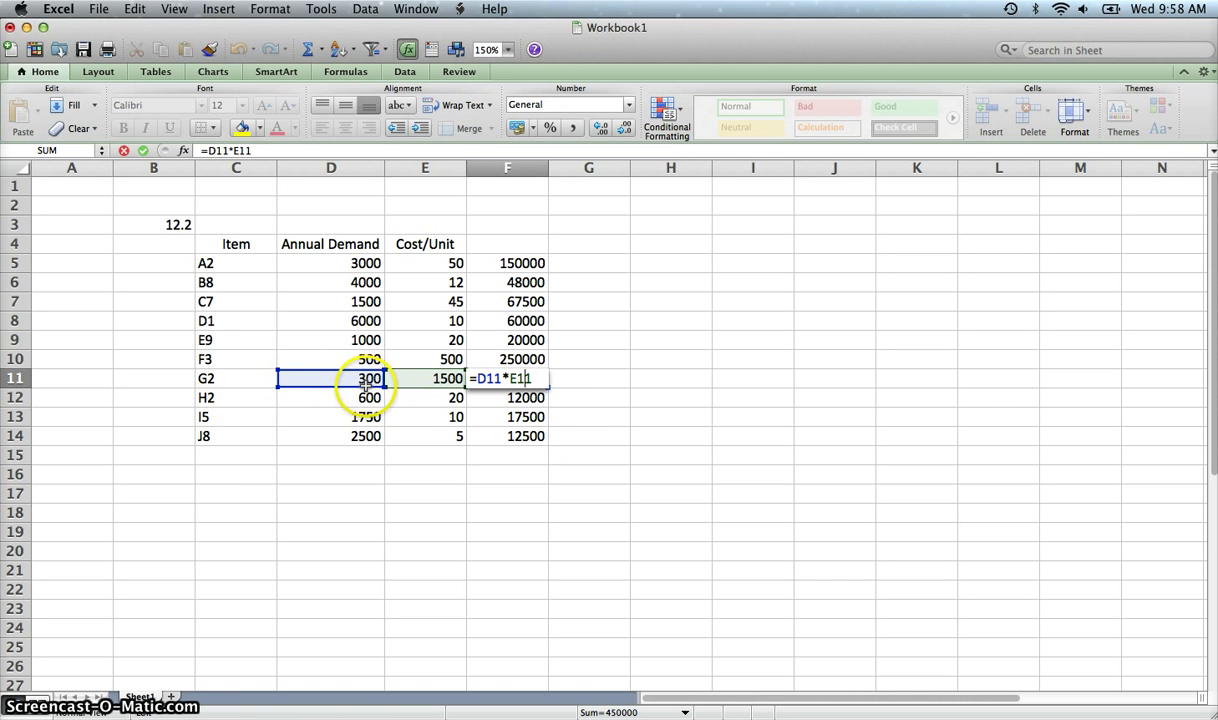
pyautogui.scroll(-1, 436, 542)
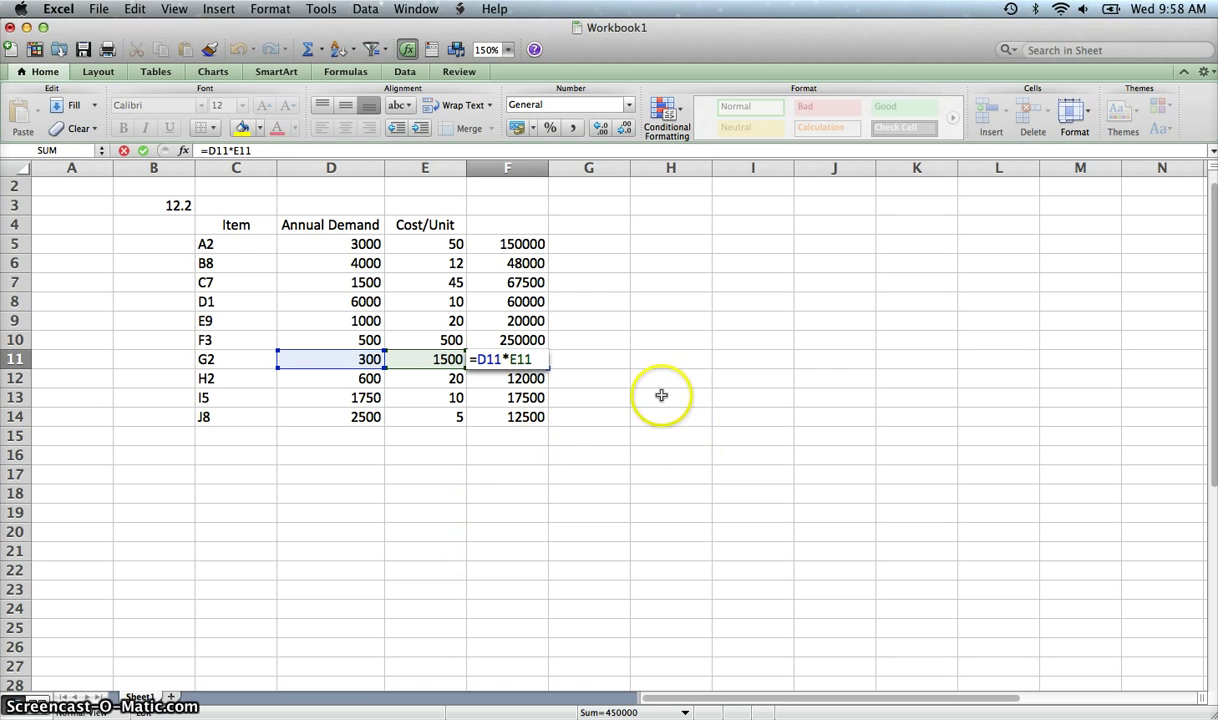
pyautogui.press('Return')
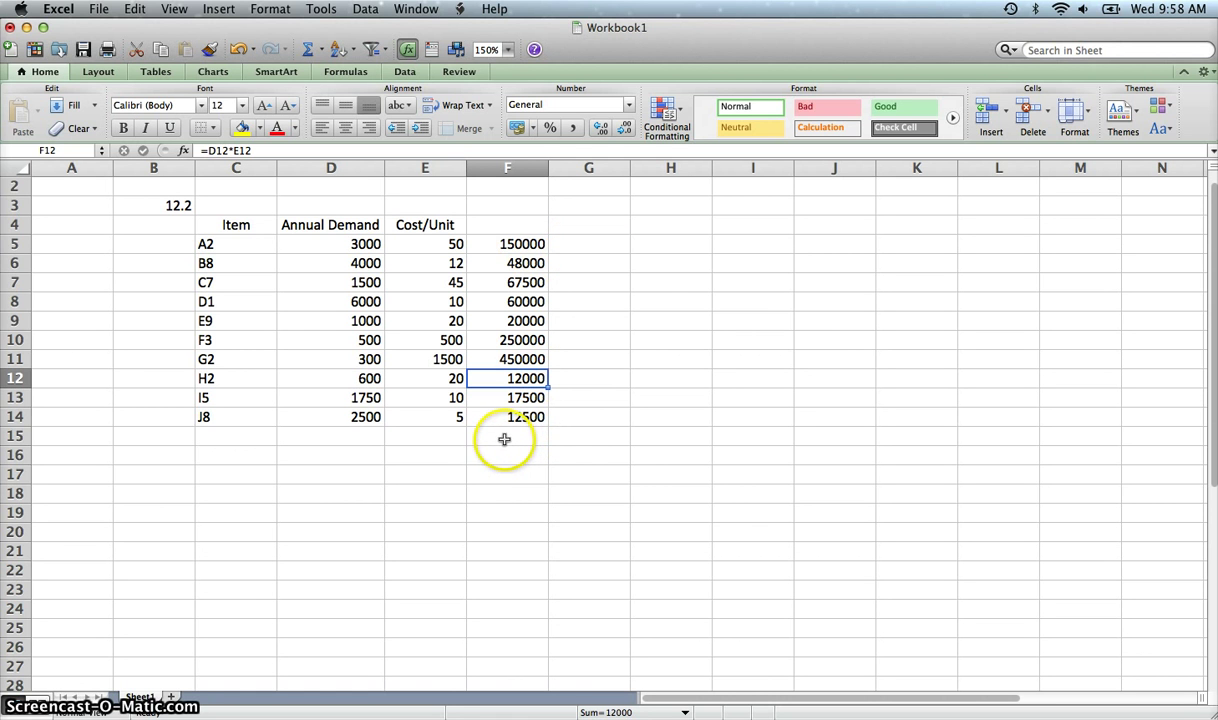
# Step: Total the item values F5:F14 in cell F15 with a SUM formula
pyautogui.click(503, 438)
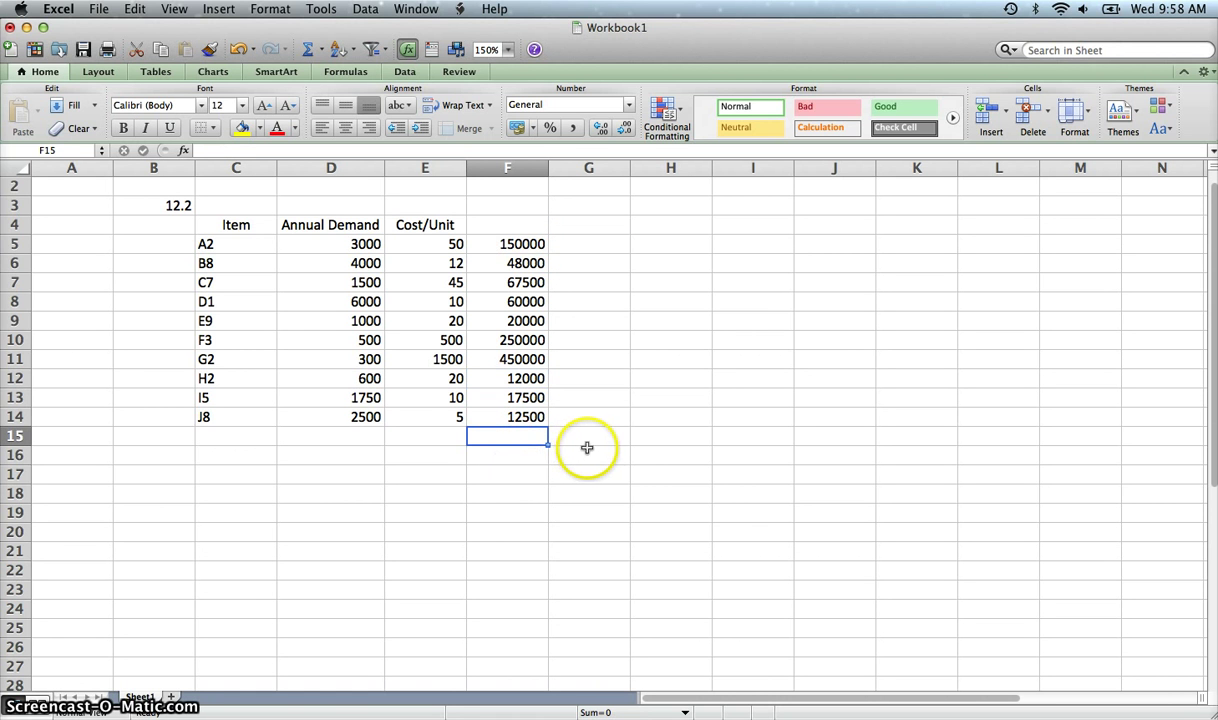
pyautogui.write('=sum(')
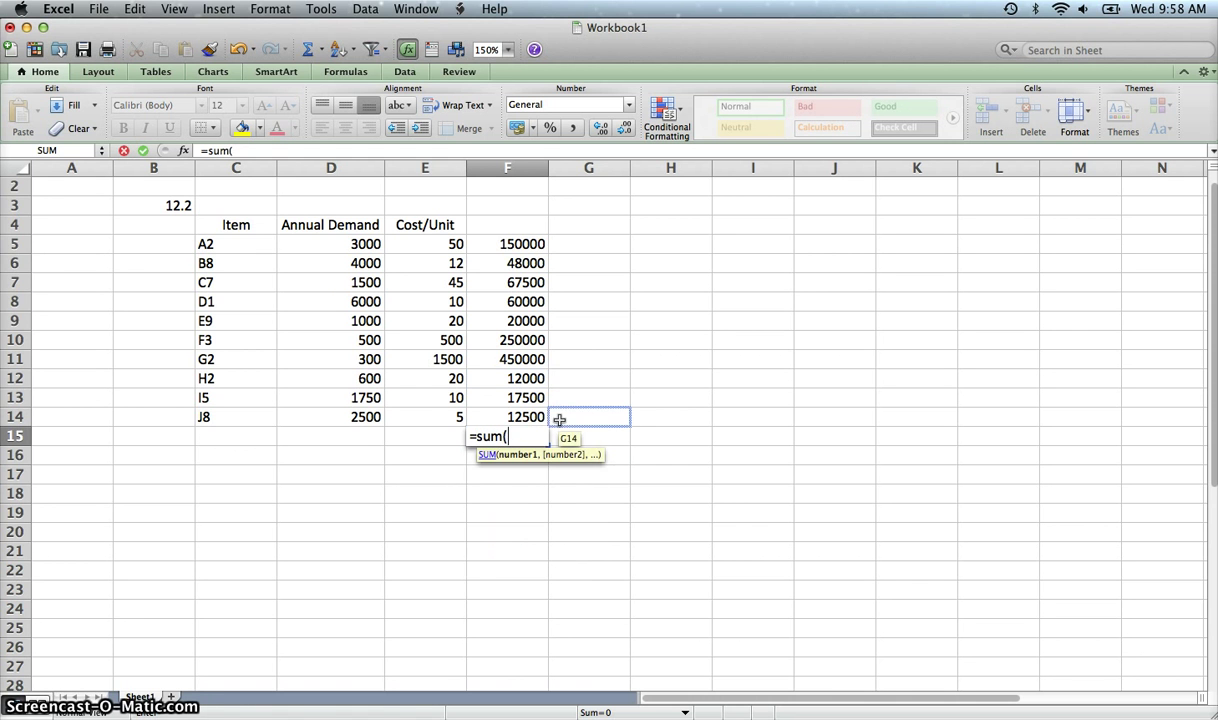
pyautogui.click(509, 277)
pyautogui.moveTo(508, 243); pyautogui.dragTo(515, 415)
pyautogui.press('Return')
pyautogui.scroll(-15, 527, 468)
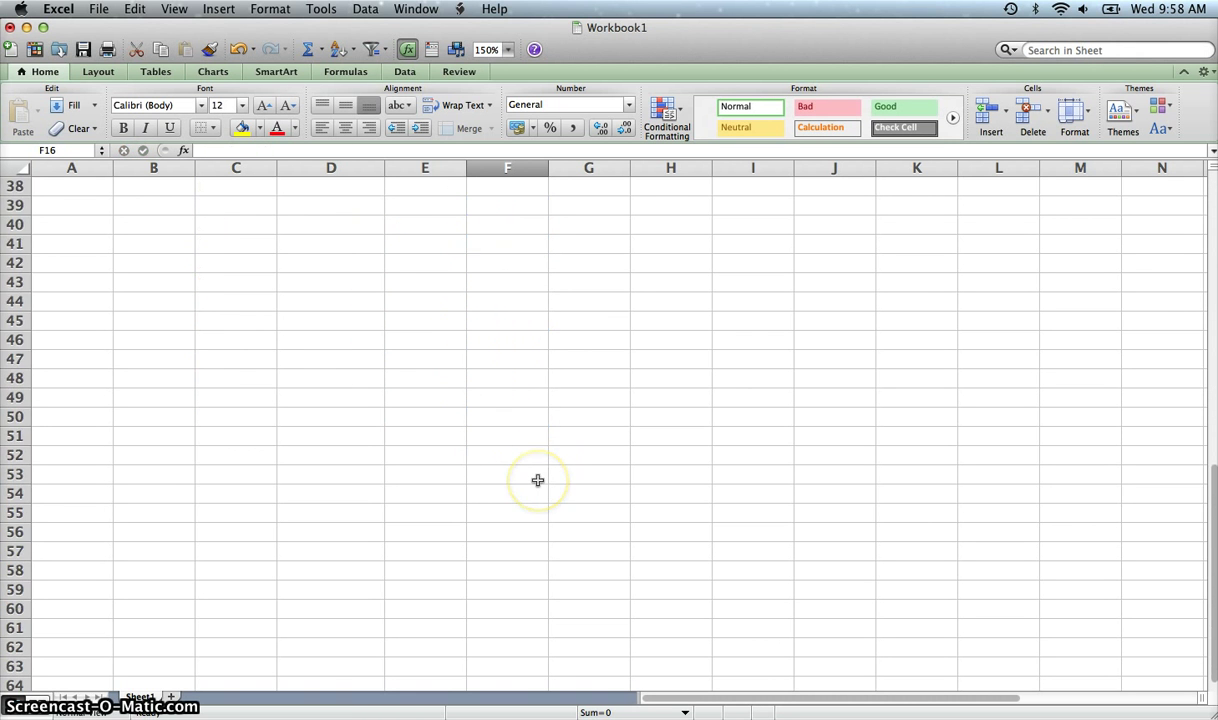
pyautogui.scroll(15, 537, 480)
pyautogui.click(536, 478)
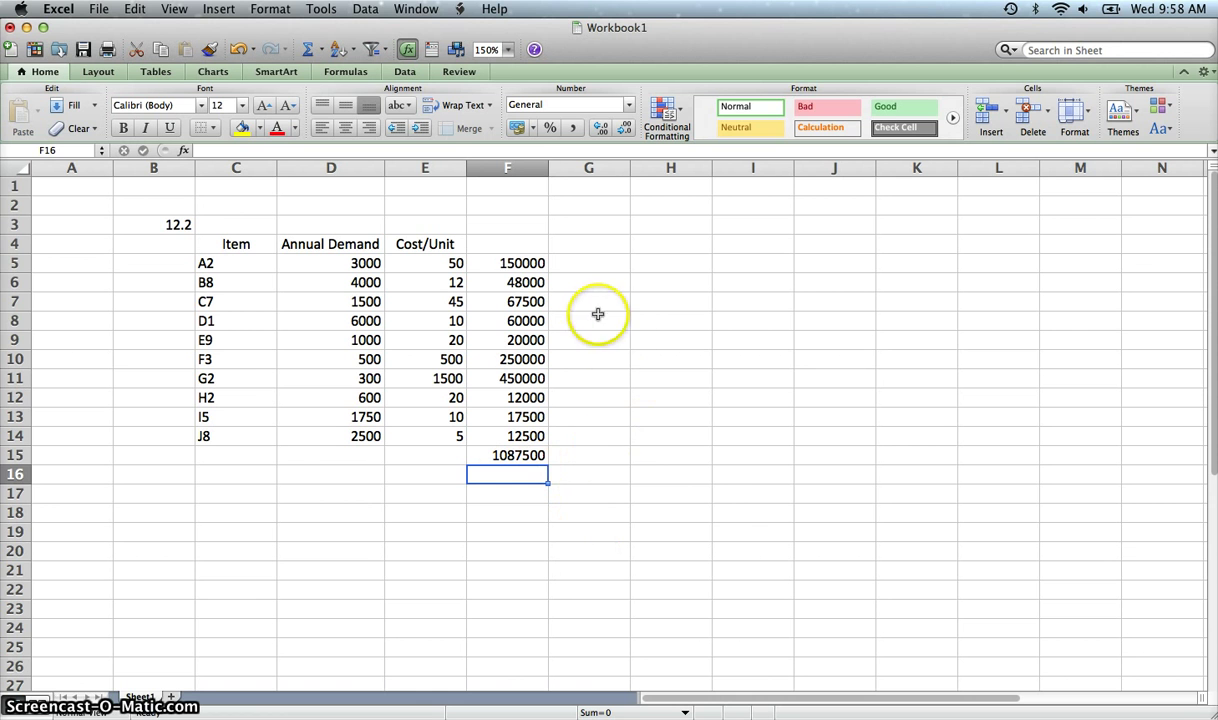
# Step: Enter =F5/$F$15 in G5 to compute item A2's share of the total, with an absolute reference to the total
pyautogui.click(578, 263)
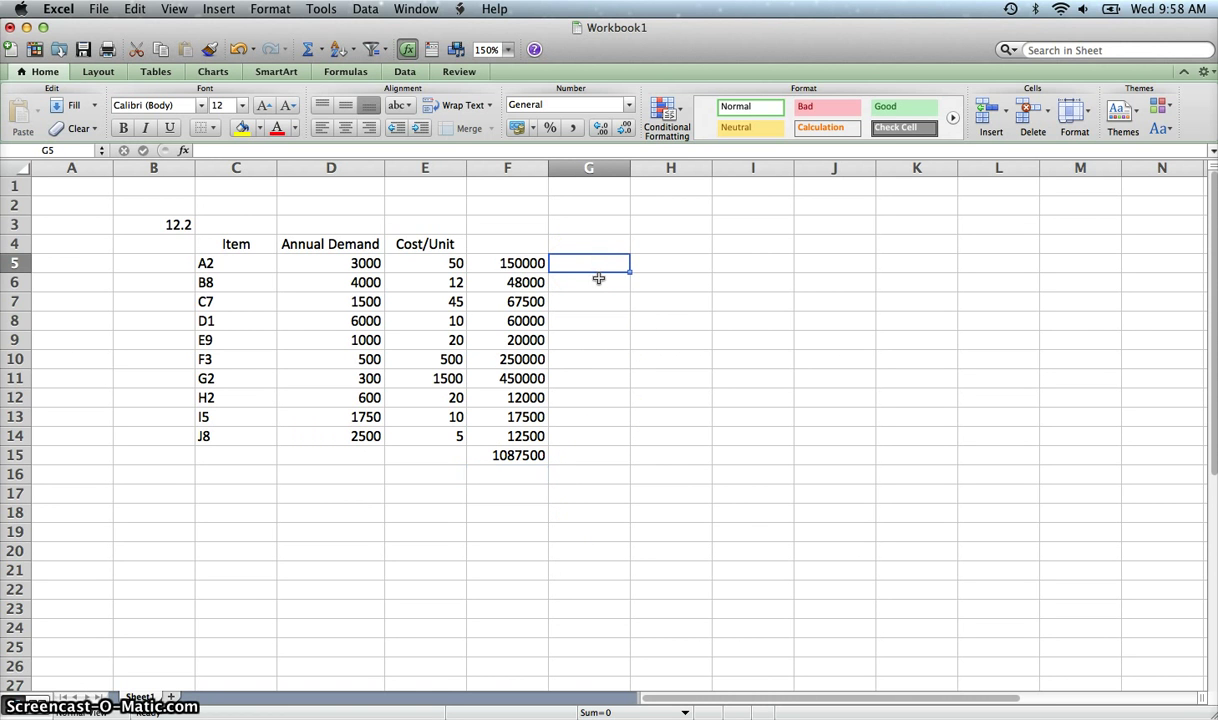
pyautogui.write('=')
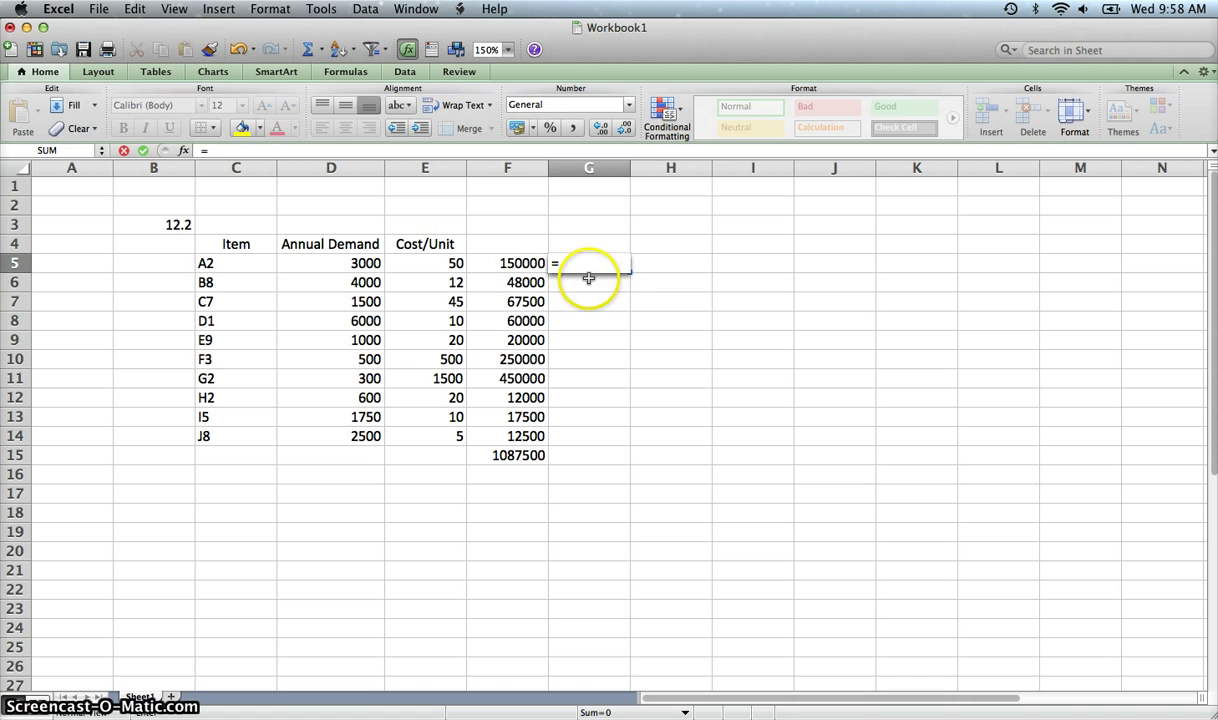
pyautogui.click(528, 263)
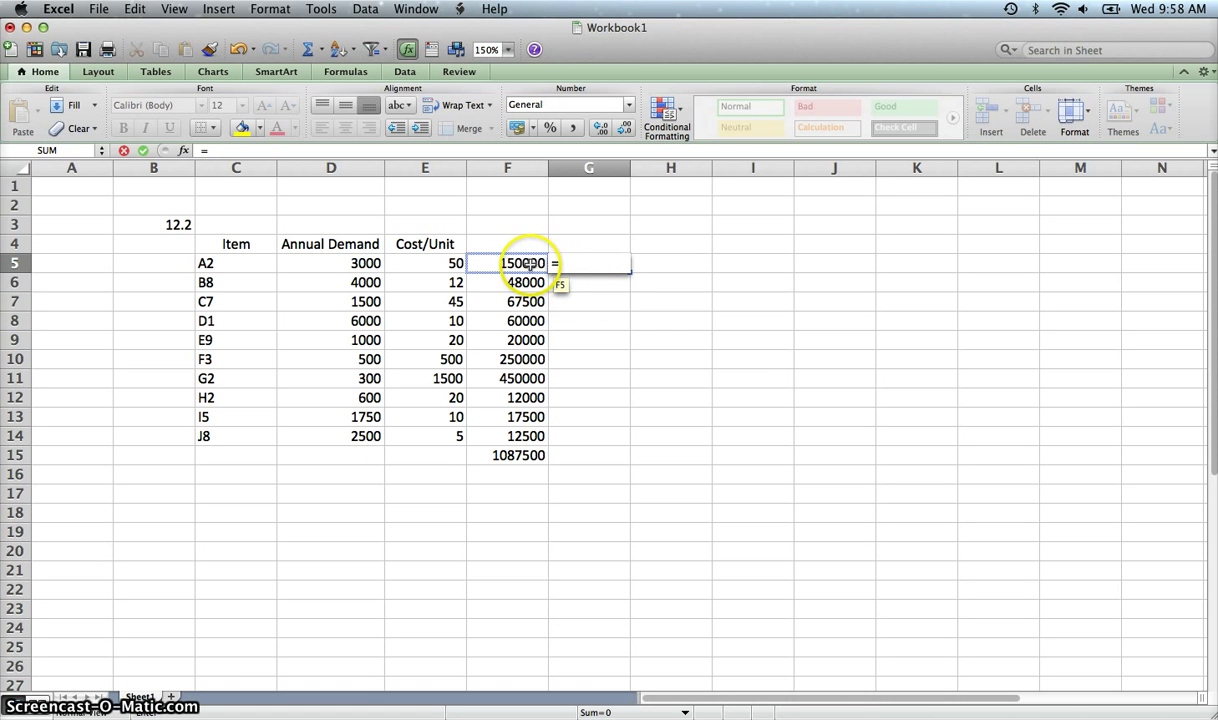
pyautogui.click(528, 263)
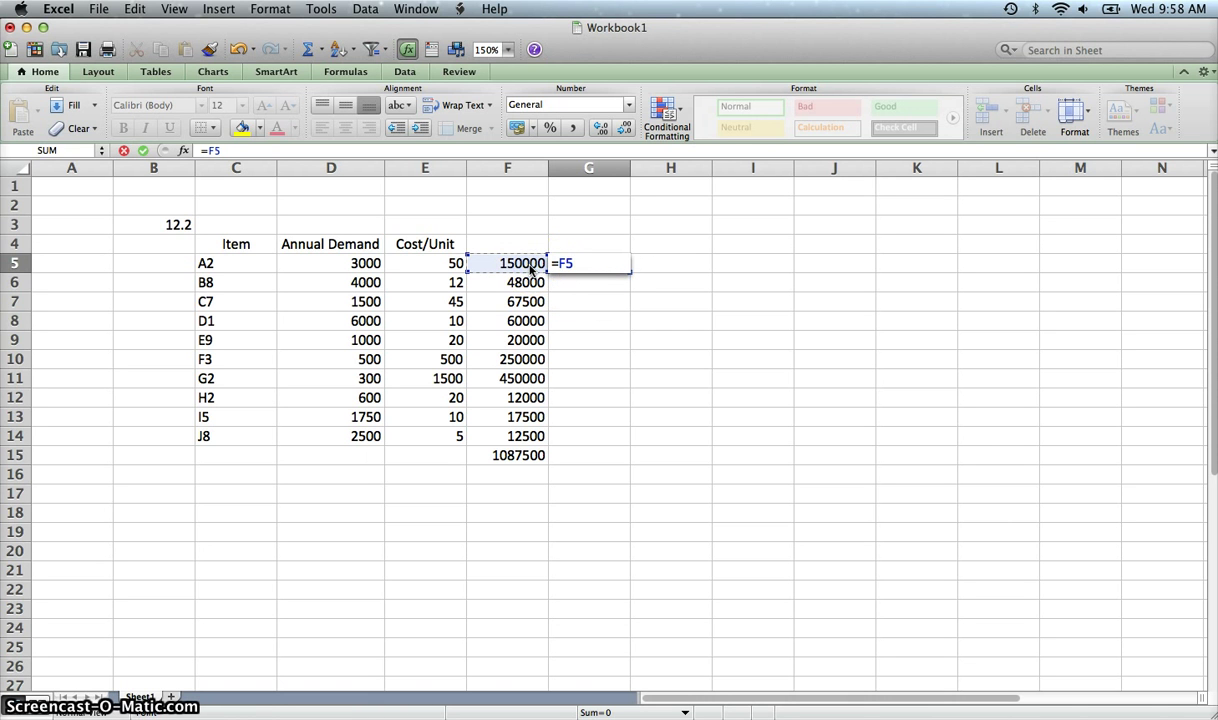
pyautogui.write('/')
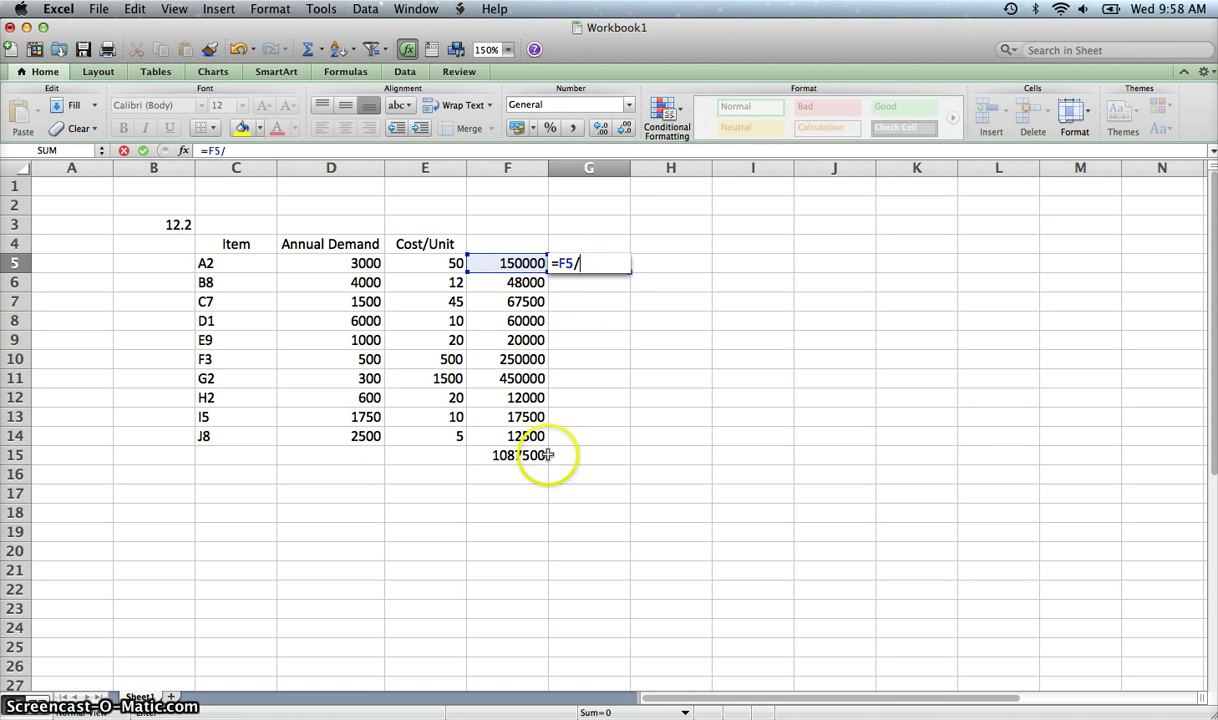
pyautogui.click(526, 455)
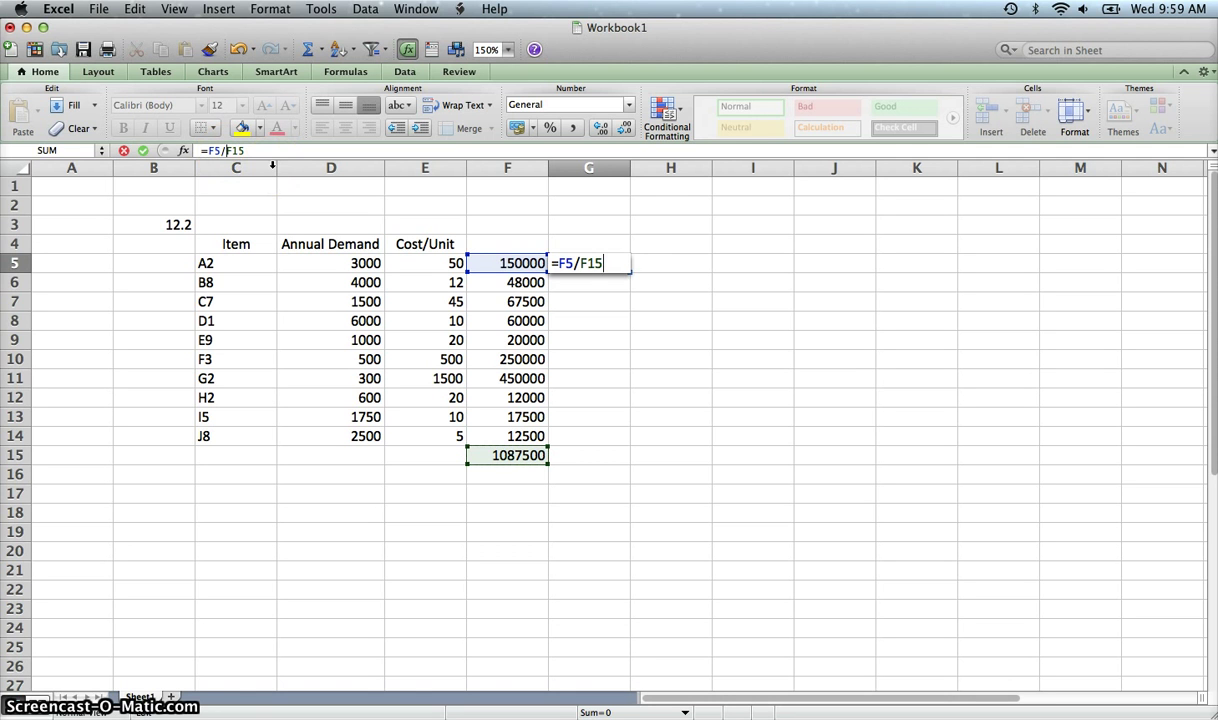
pyautogui.write('$')
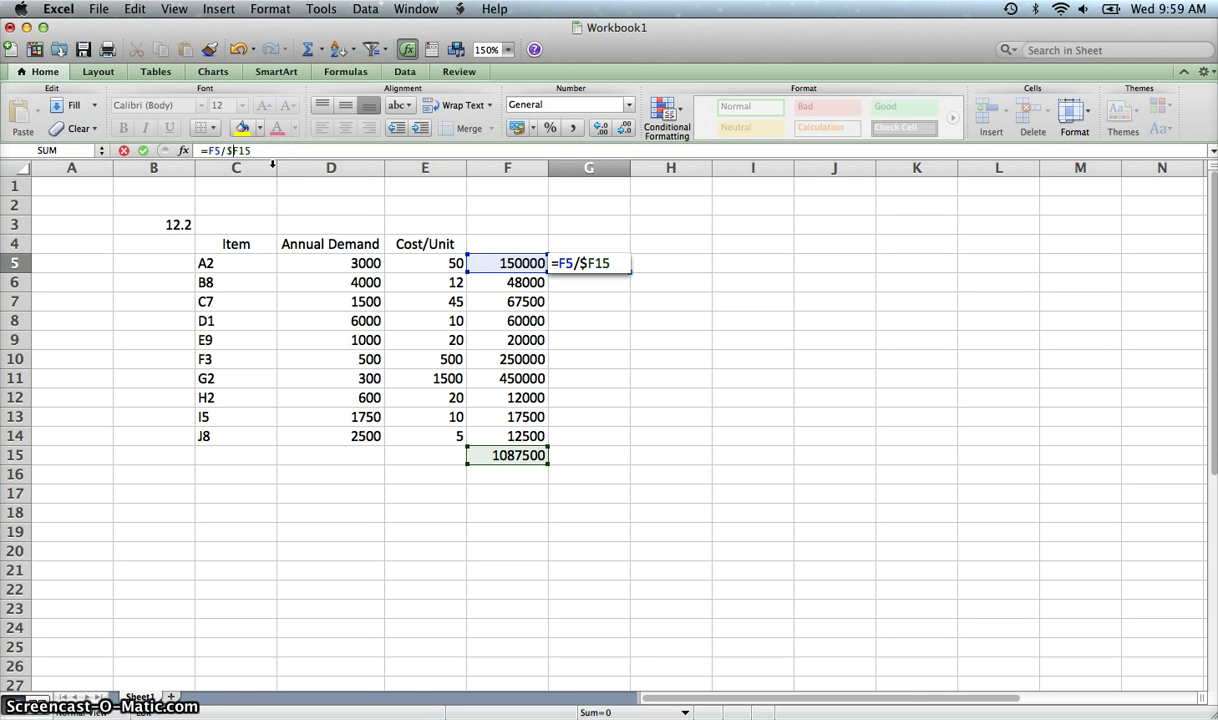
pyautogui.click(241, 150)
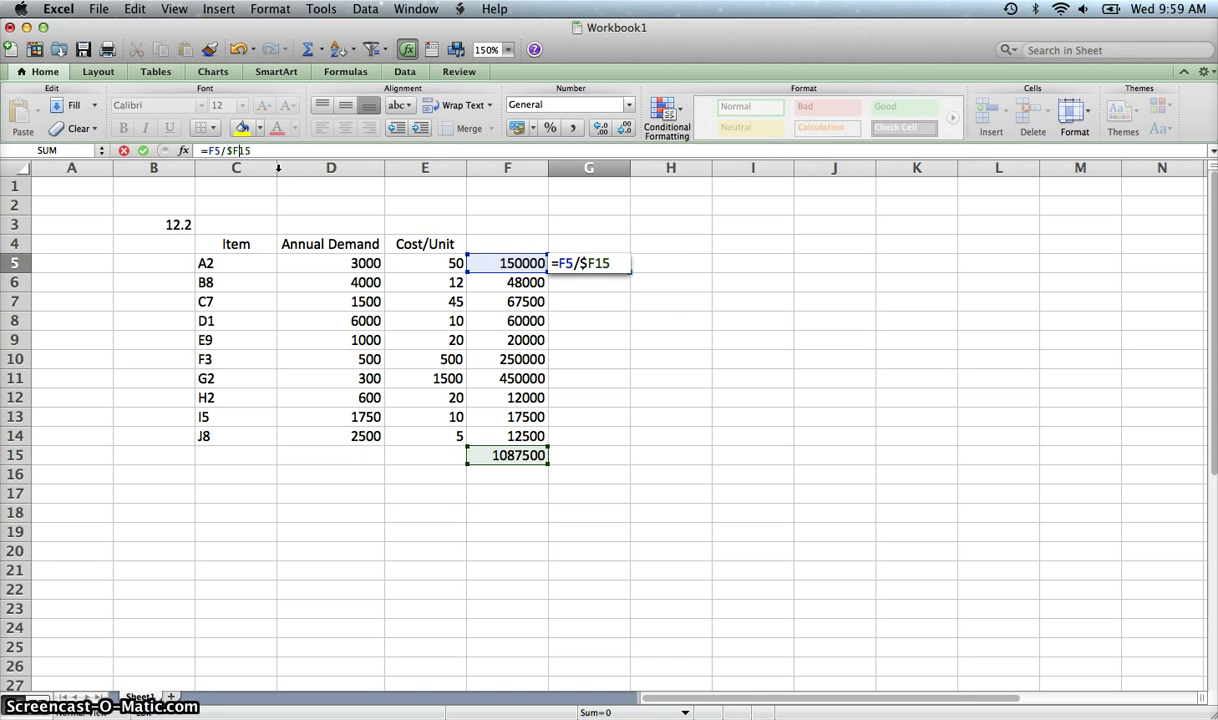
pyautogui.write('$')
pyautogui.press('Return')
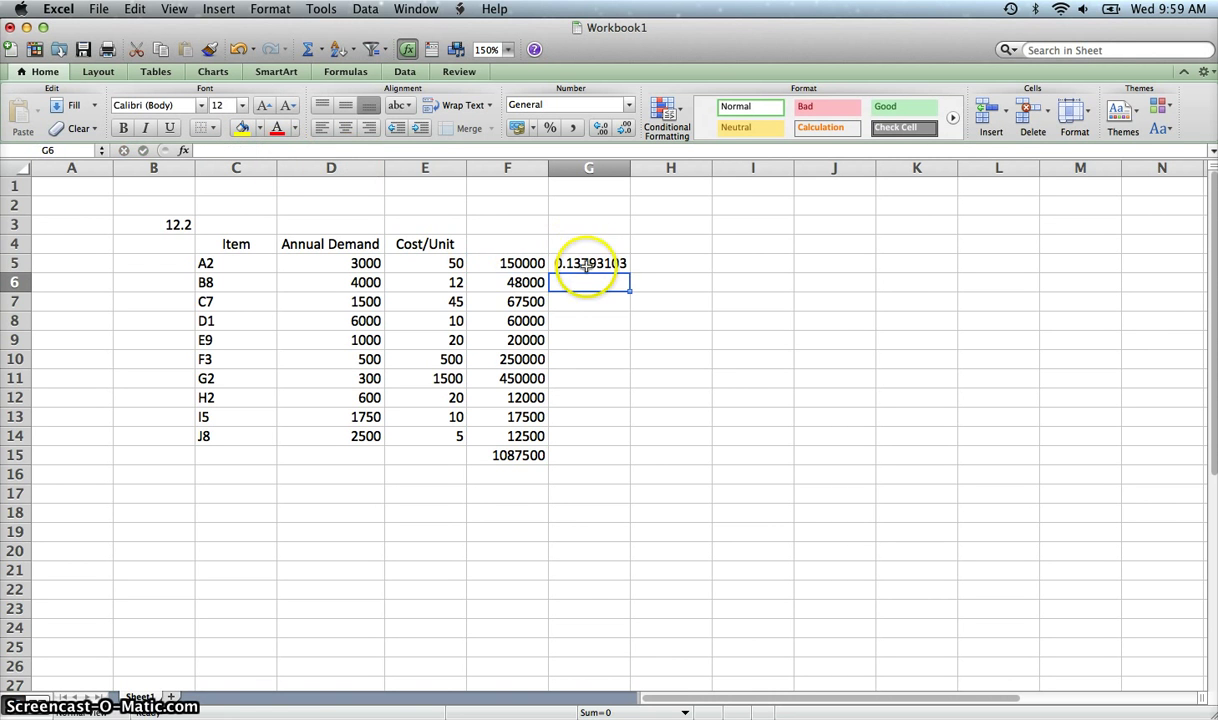
# Step: Fill the G5 share formula down through G14 and check the references of the copied formula in G10
pyautogui.click(585, 264)
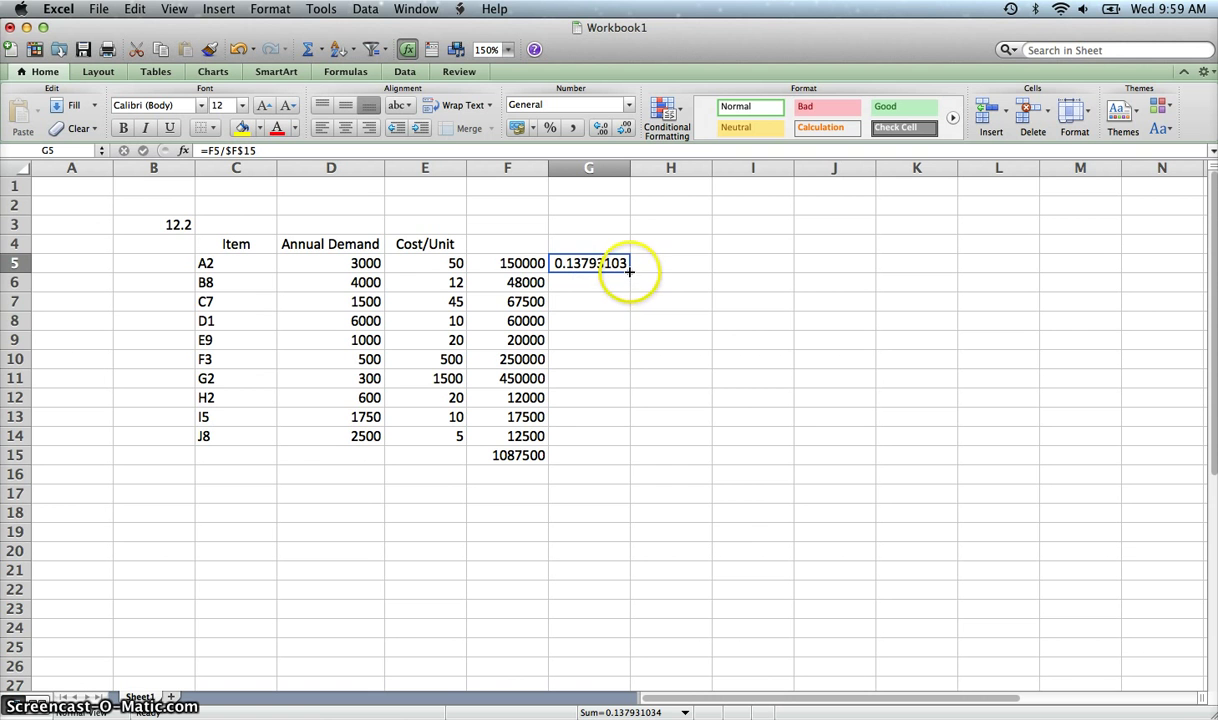
pyautogui.moveTo(630, 273); pyautogui.dragTo(622, 440)
pyautogui.click(582, 382)
pyautogui.doubleClick(582, 358)
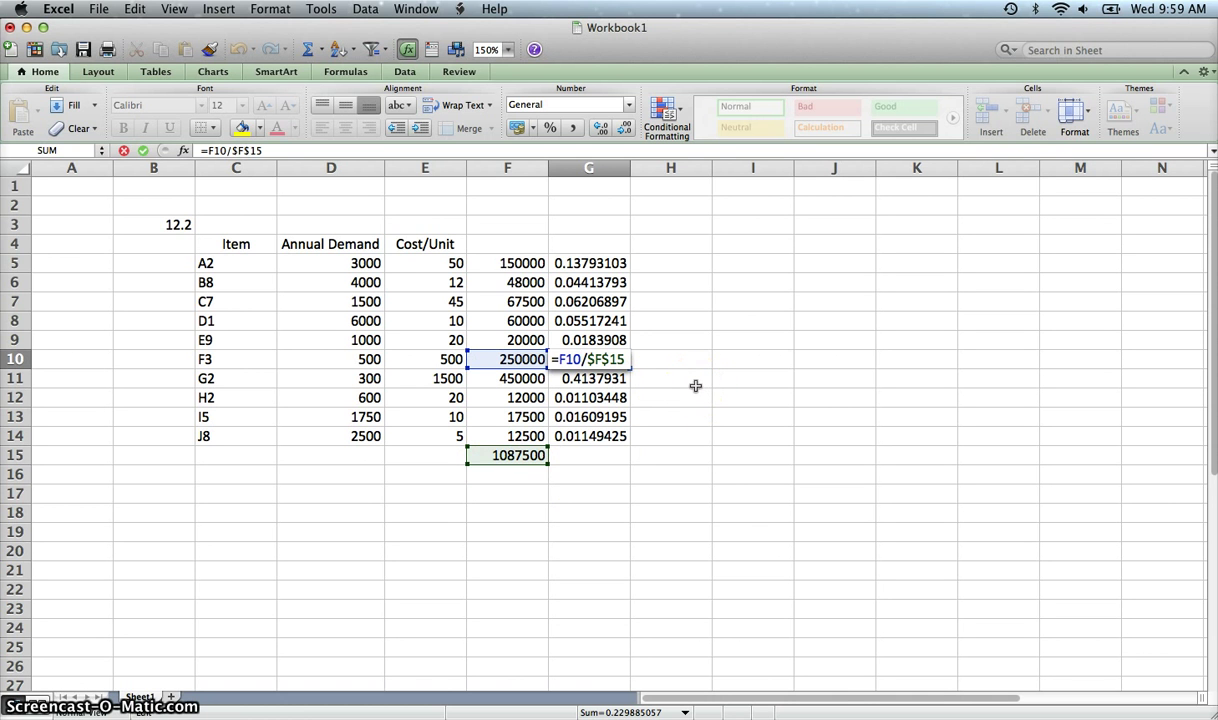
pyautogui.press('Return')
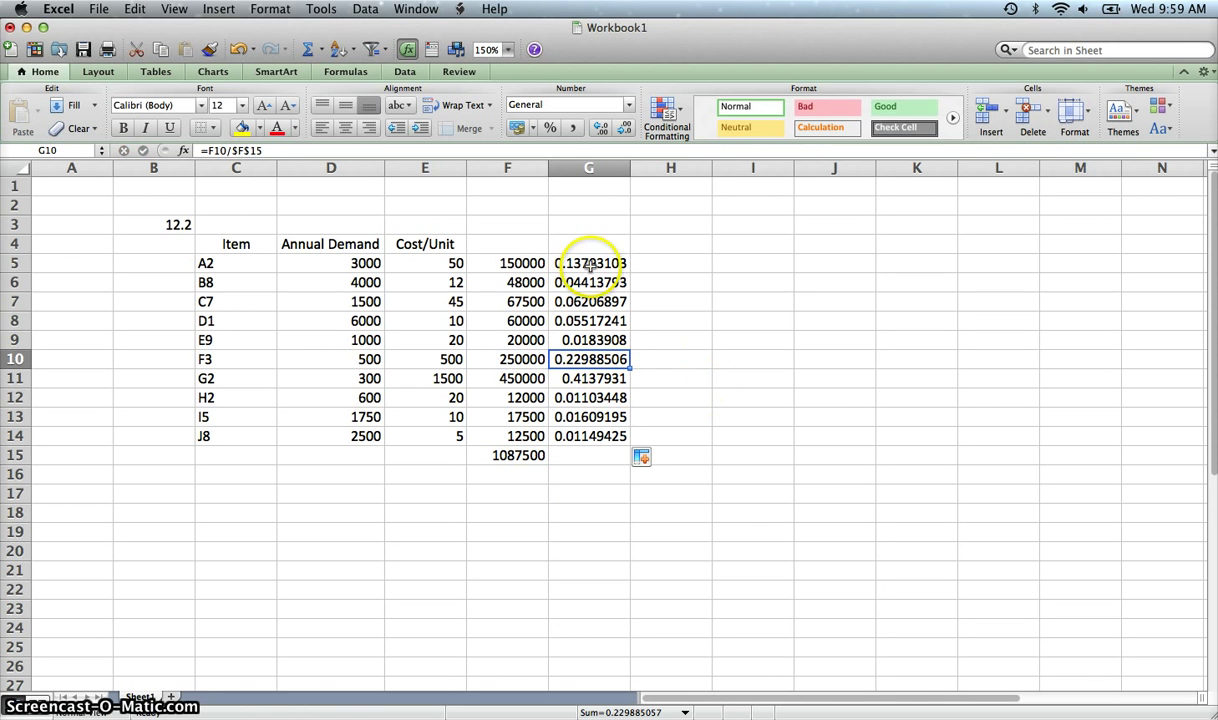
# Step: Format the shares in G5:G14 as percentages with 2 decimal places
pyautogui.moveTo(591, 264); pyautogui.dragTo(594, 432)
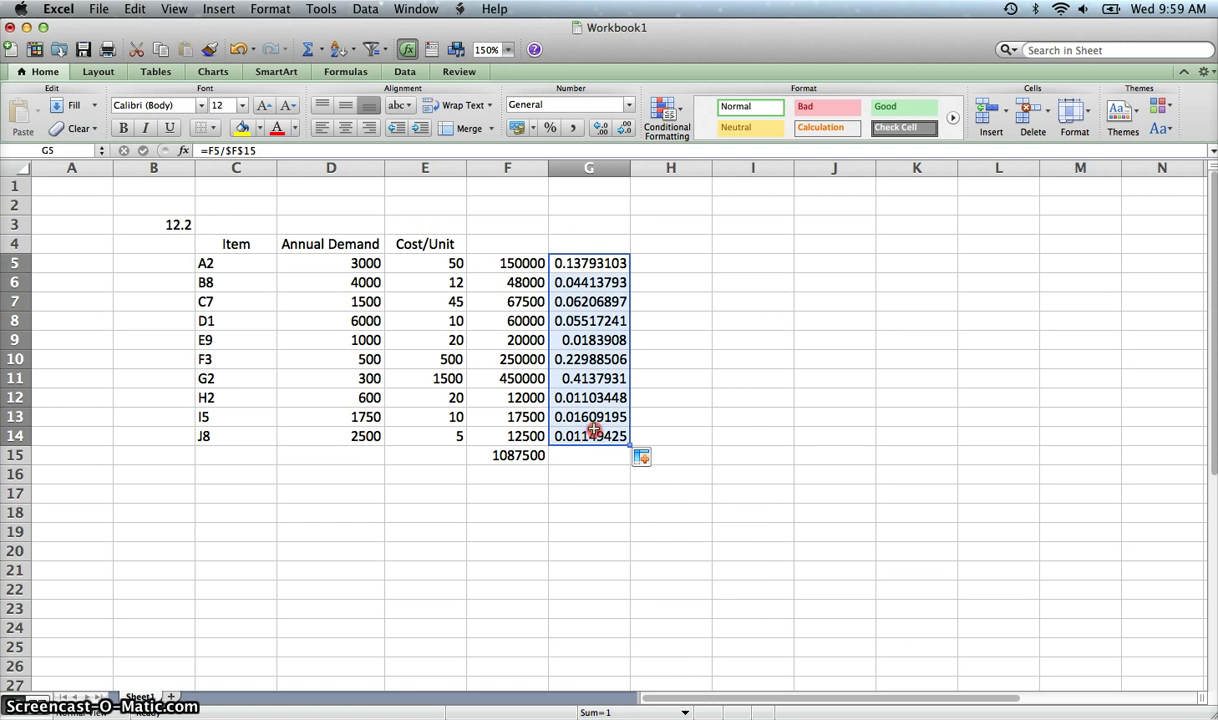
pyautogui.rightClick(594, 430)
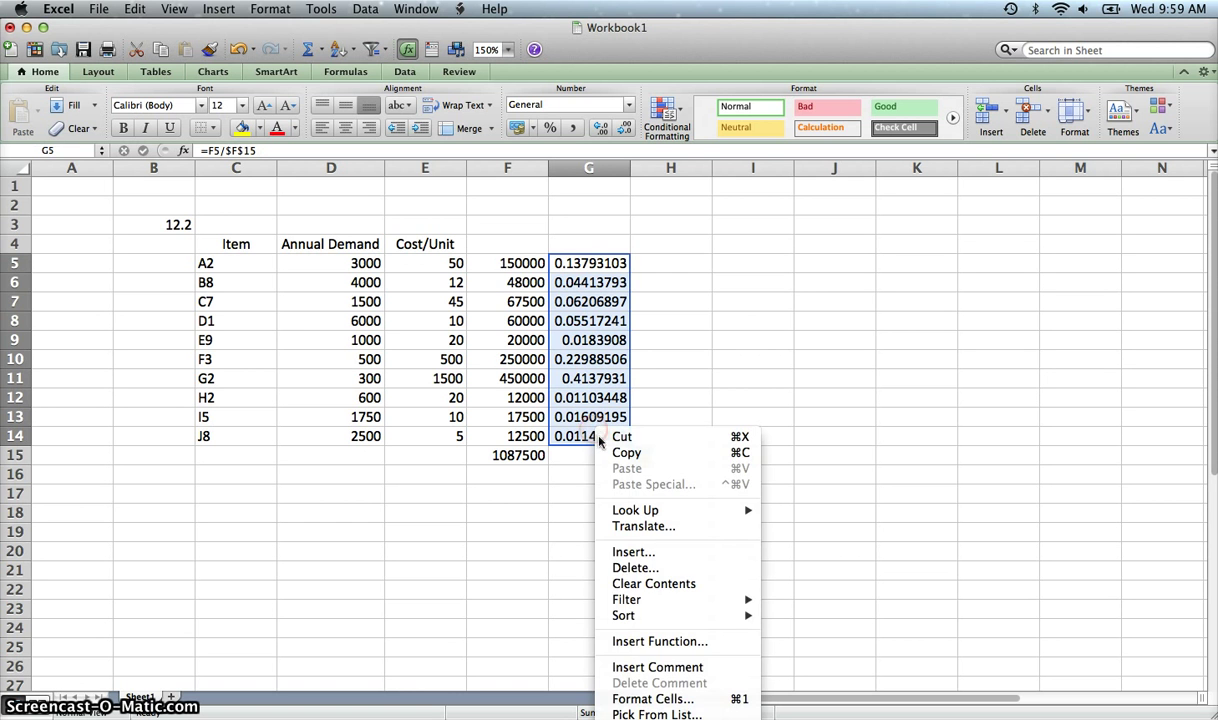
pyautogui.click(650, 699)
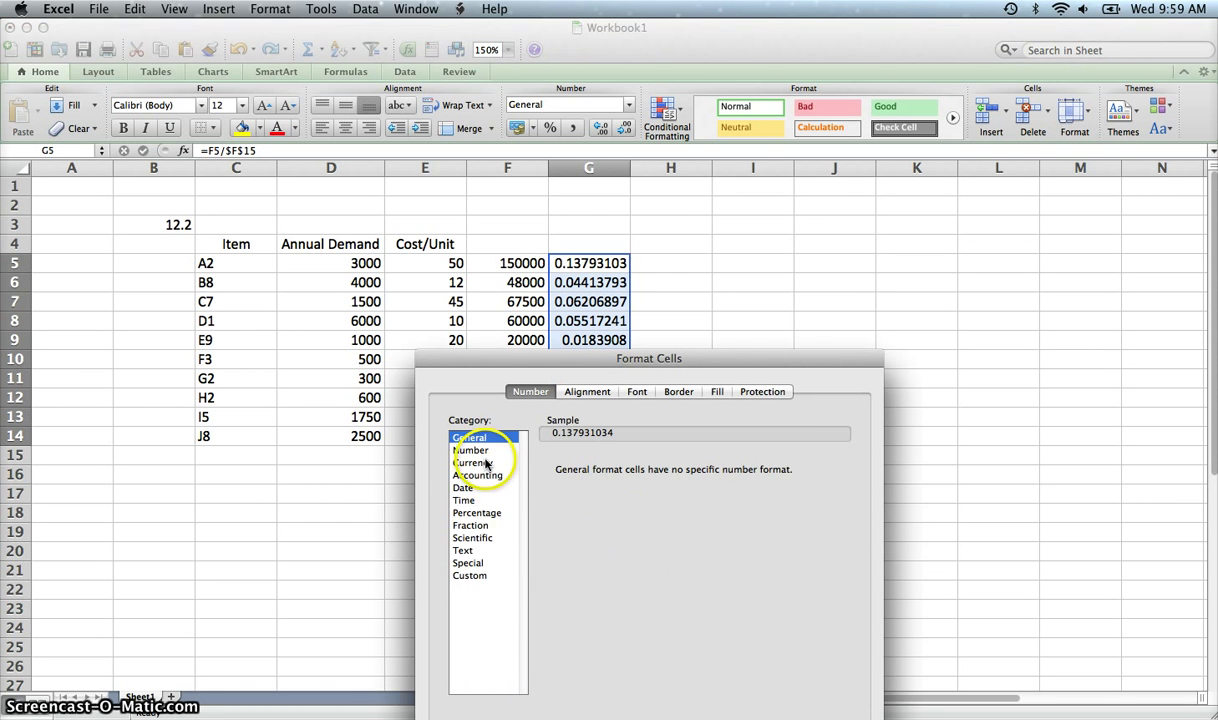
pyautogui.click(477, 512)
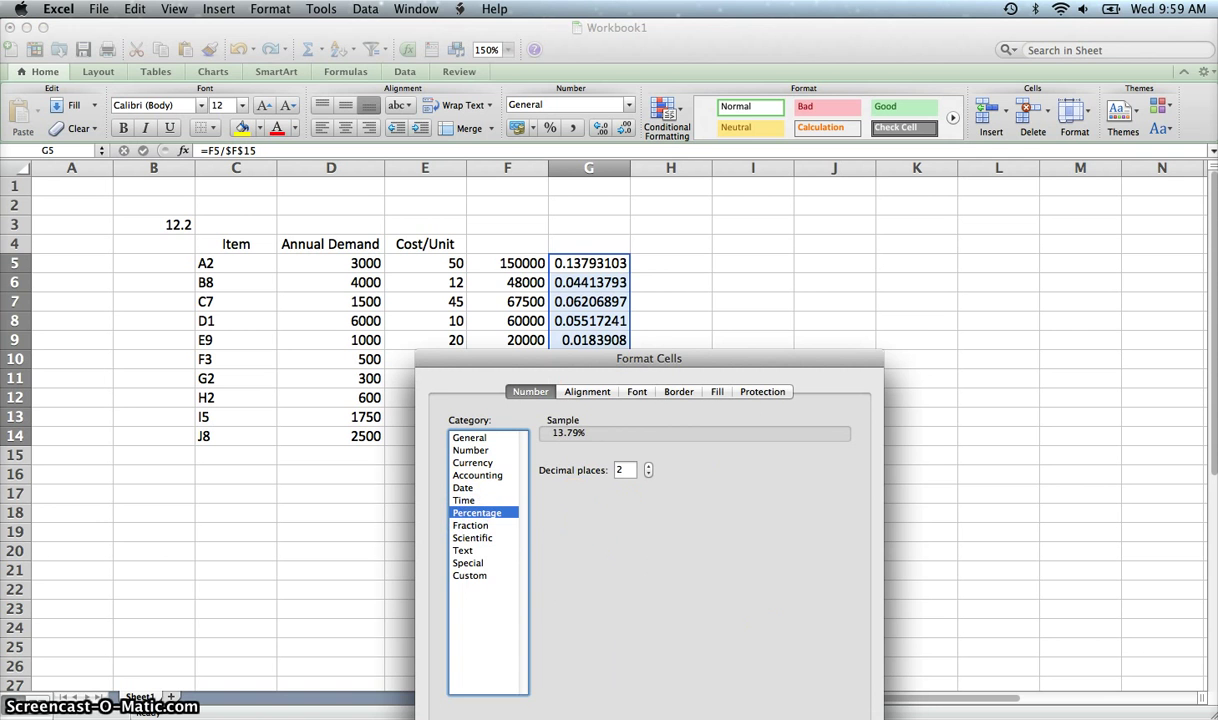
pyautogui.press('Return')
pyautogui.click(724, 400)
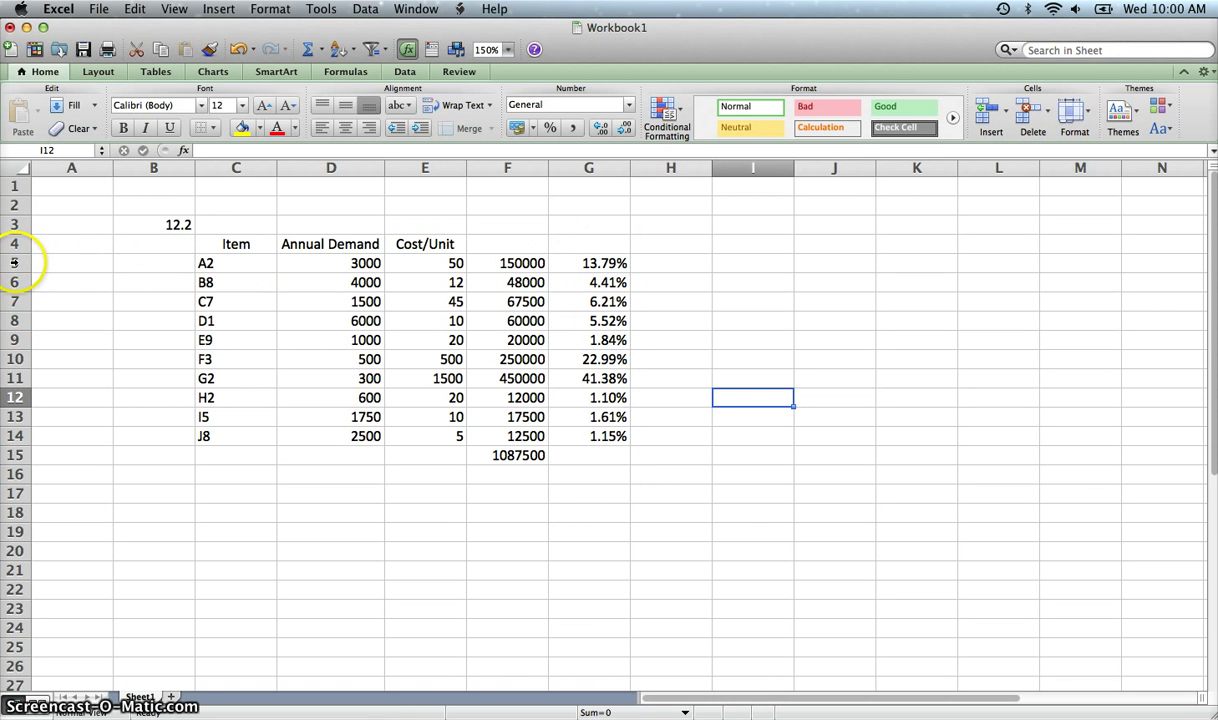
# Step: Sort the item rows 5 to 14 by the values in Column G, from Largest to Smallest
pyautogui.moveTo(14, 262); pyautogui.dragTo(15, 436)
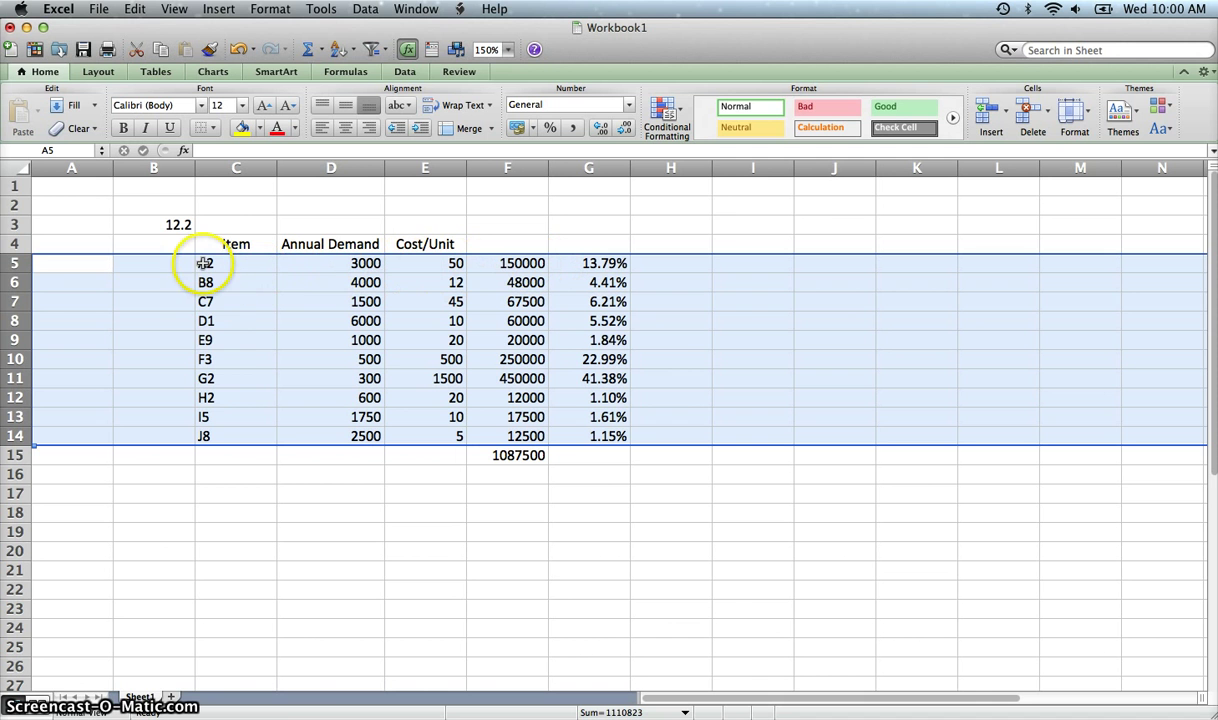
pyautogui.click(366, 10)
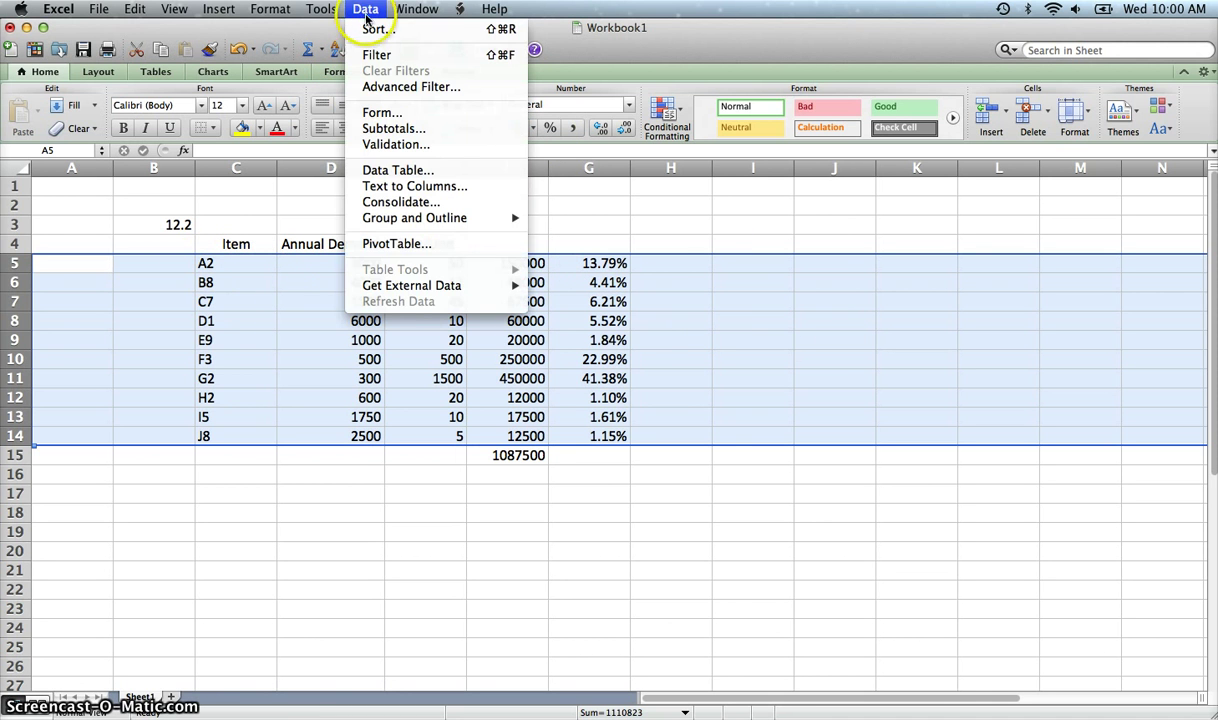
pyautogui.click(370, 32)
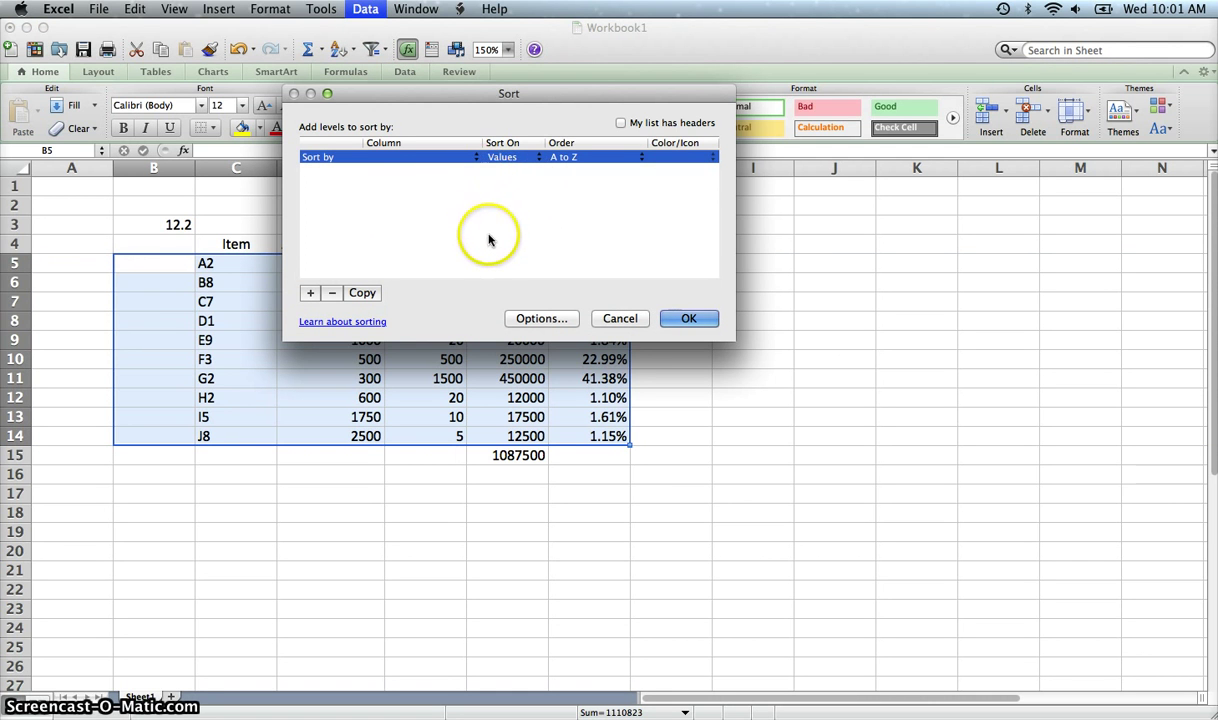
pyautogui.click(474, 158)
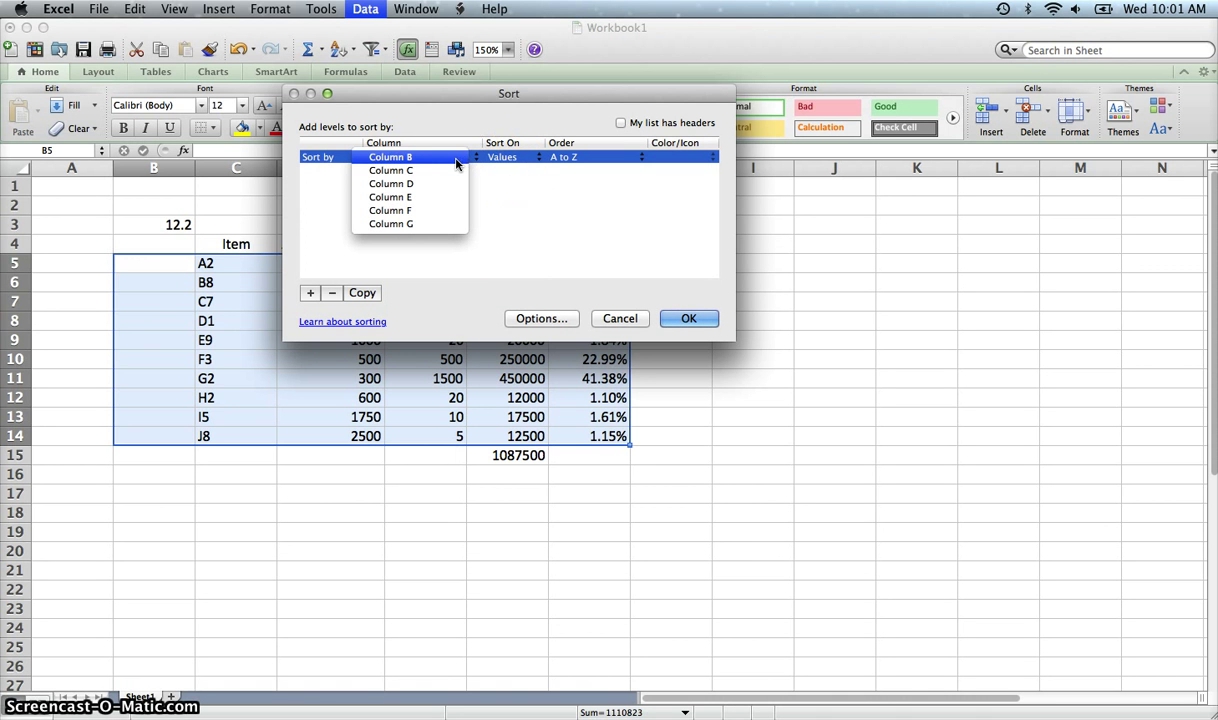
pyautogui.moveTo(437, 96); pyautogui.dragTo(819, 120)
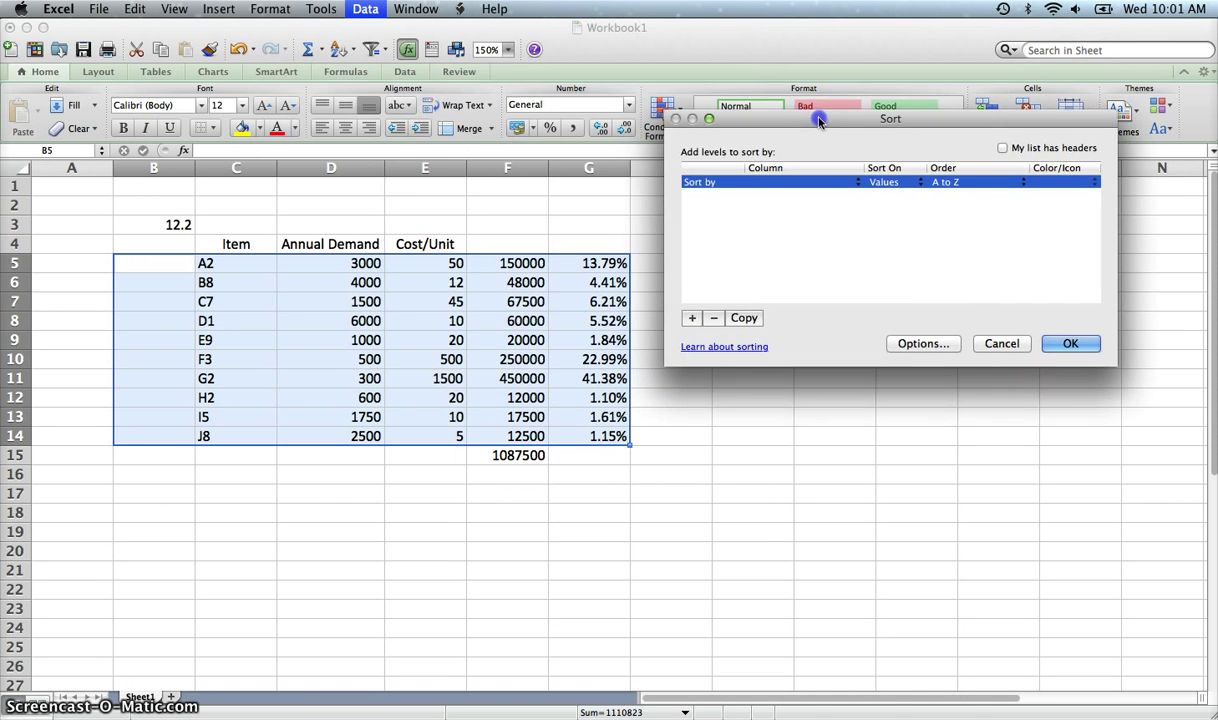
pyautogui.click(856, 183)
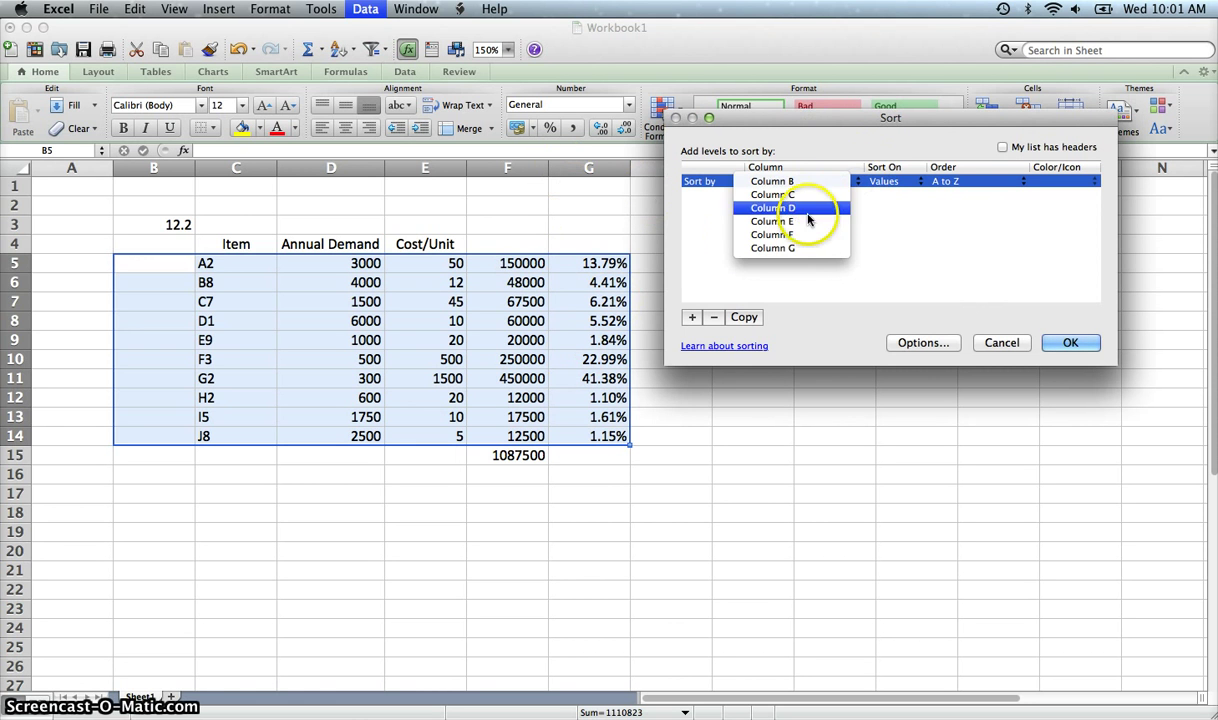
pyautogui.click(800, 251)
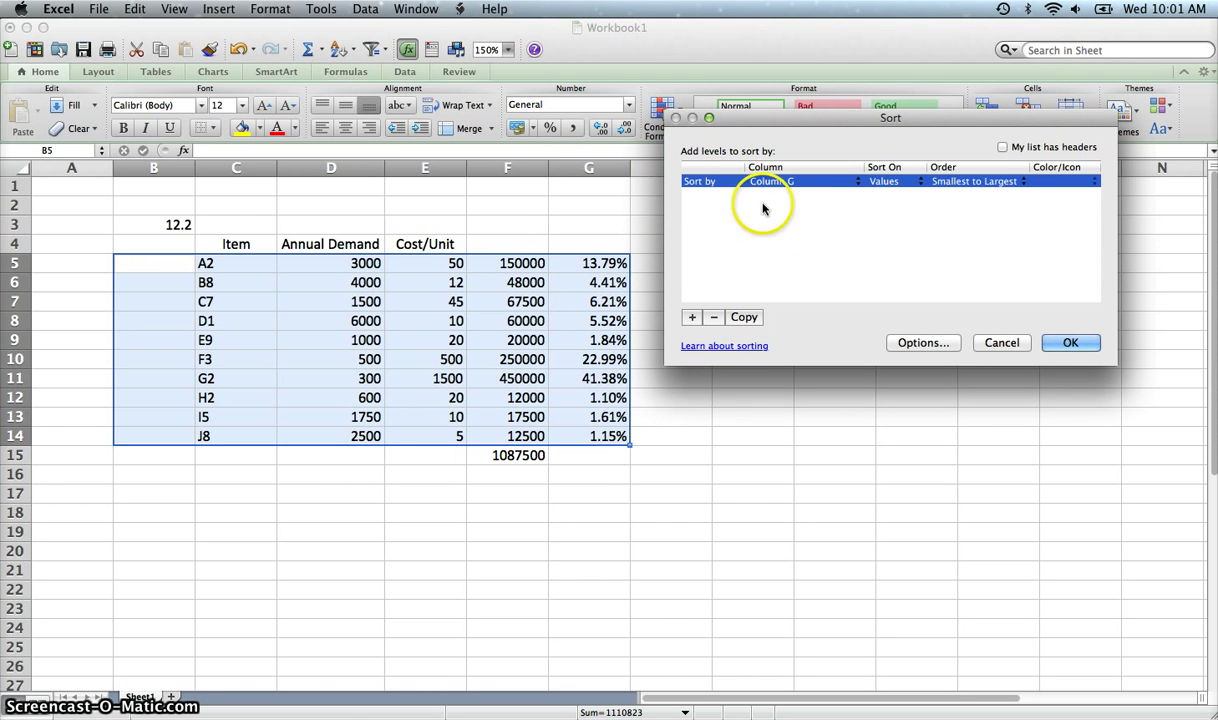
pyautogui.click(1024, 185)
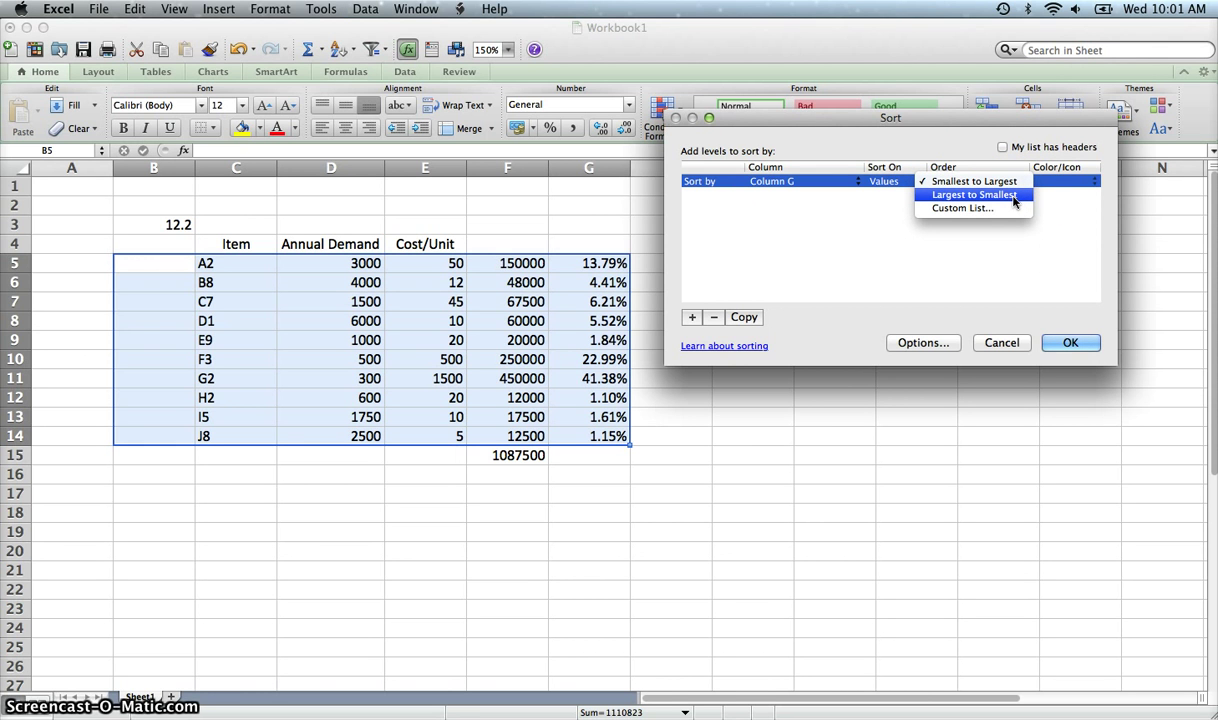
pyautogui.click(1013, 197)
pyautogui.click(1070, 343)
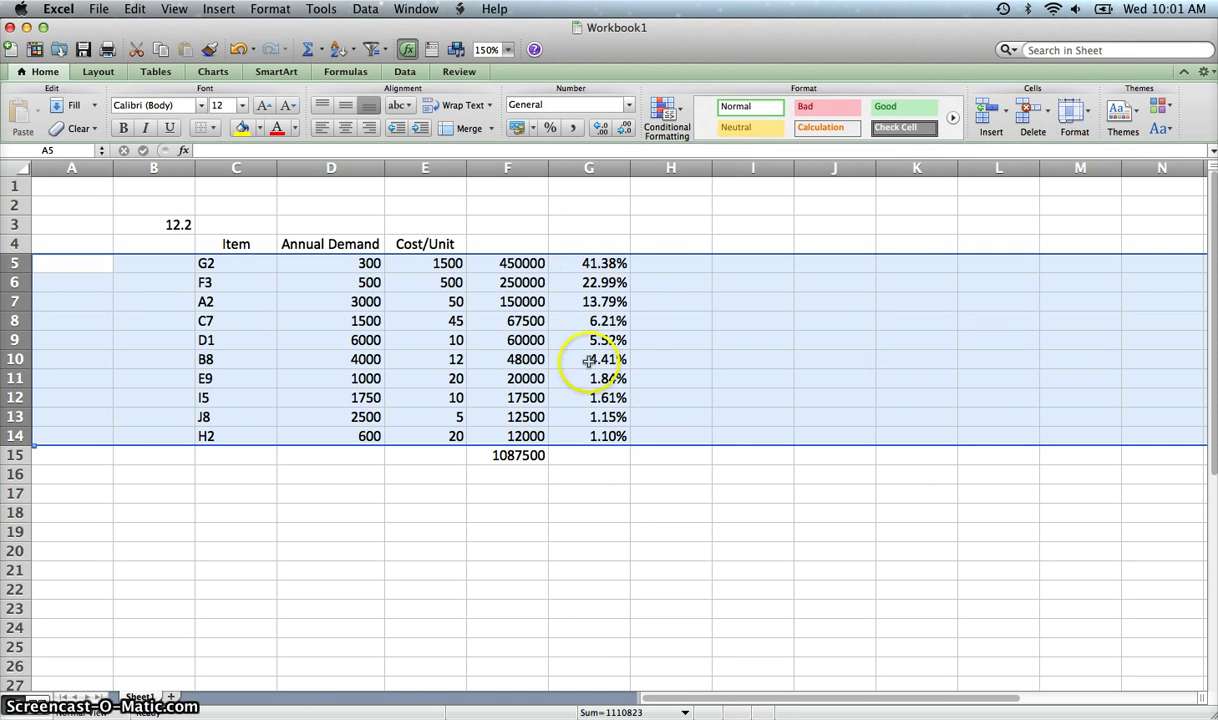
# Step: Total the shares of the first three items, G5:G7, in cell I6 with a SUM formula
pyautogui.click(672, 262)
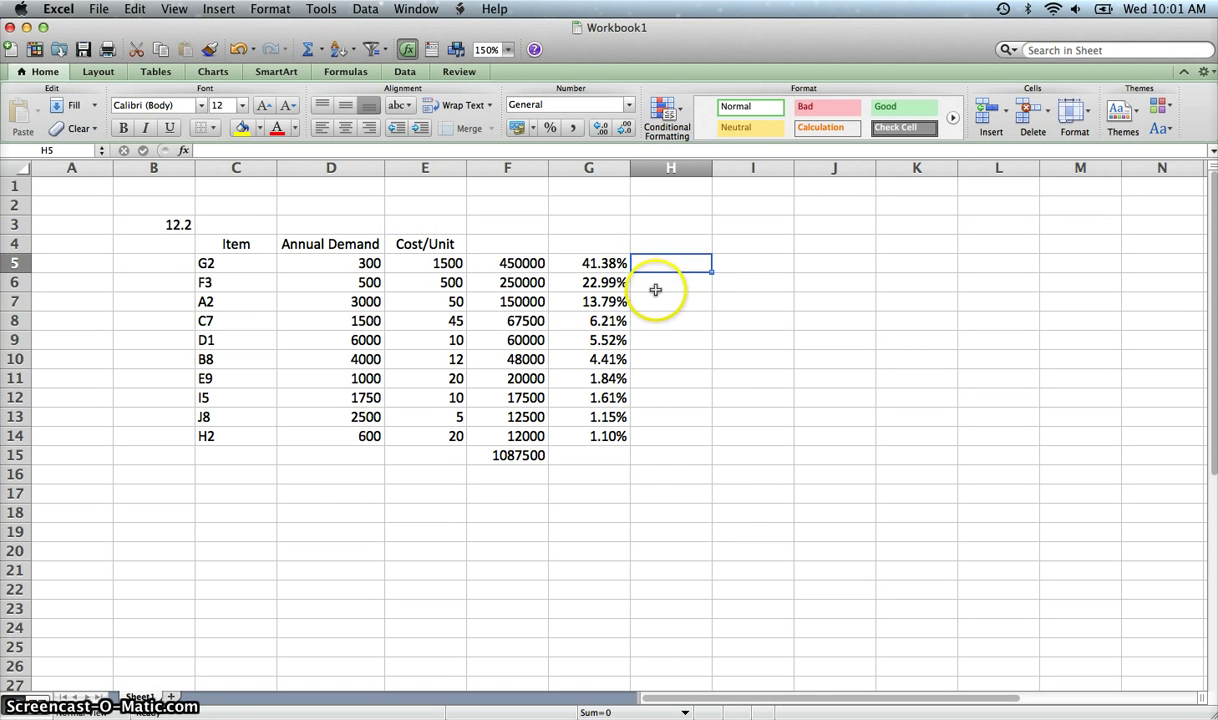
pyautogui.click(657, 288)
pyautogui.click(741, 284)
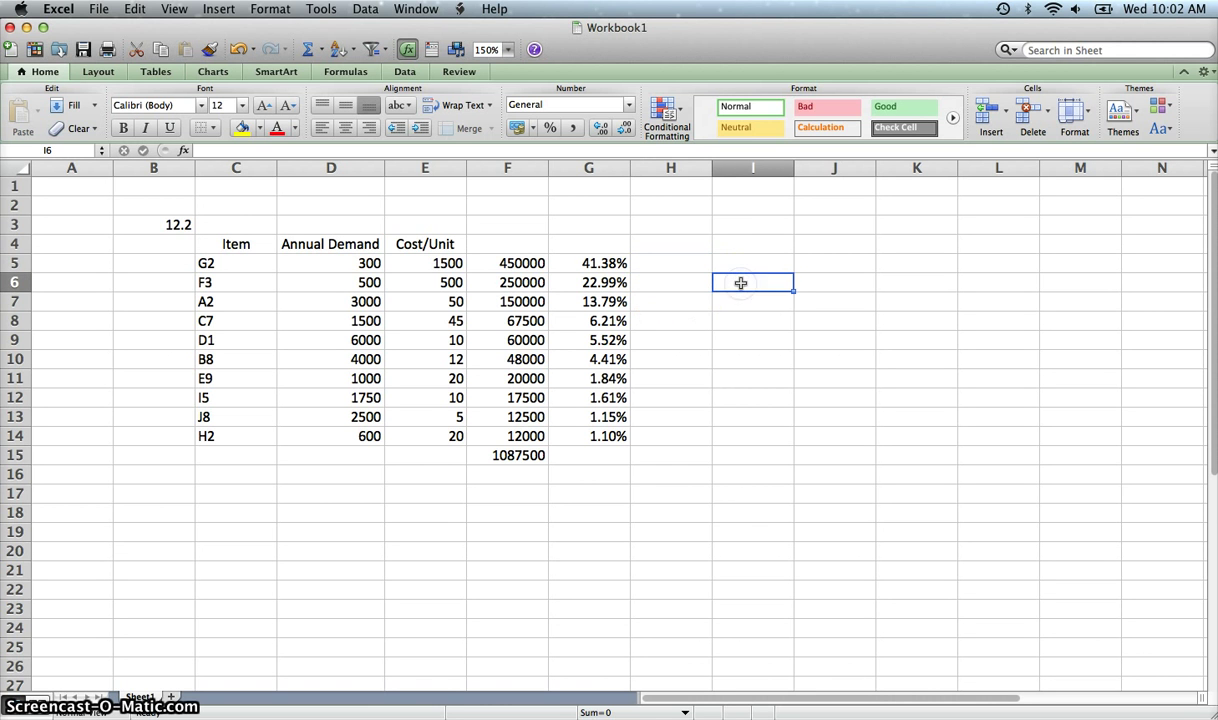
pyautogui.write('=sum(')
pyautogui.moveTo(580, 264); pyautogui.dragTo(594, 301)
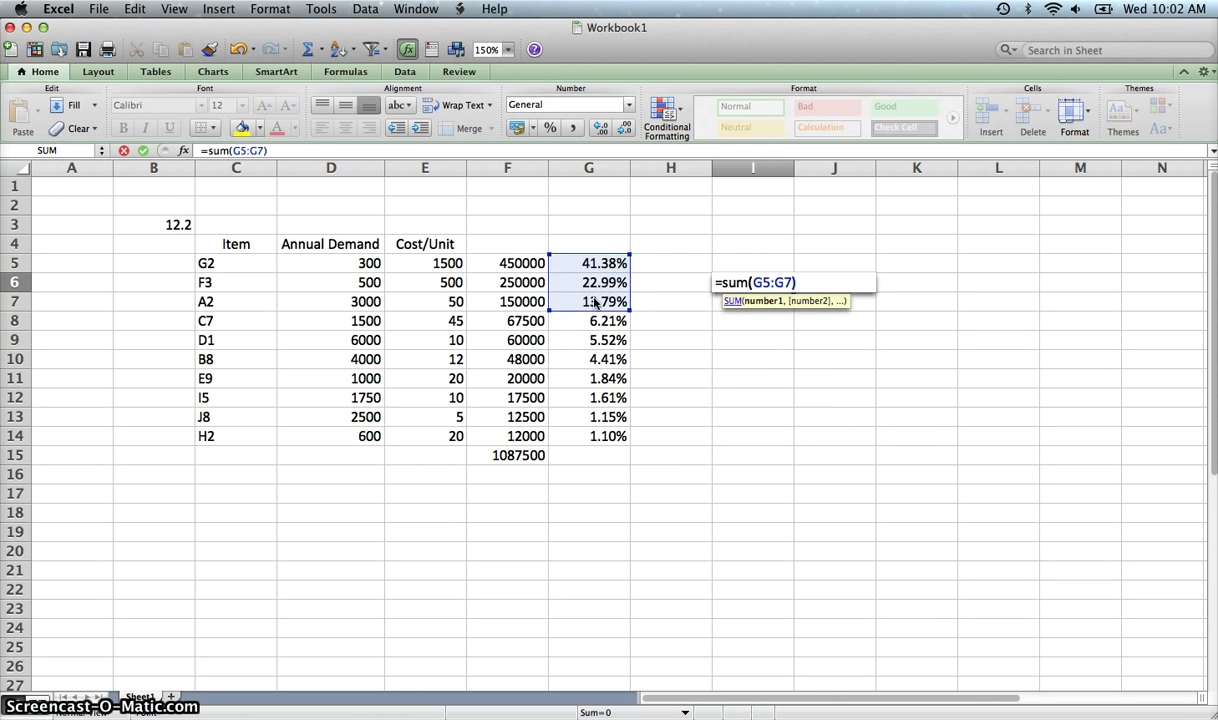
pyautogui.write(')')
pyautogui.press('Return')
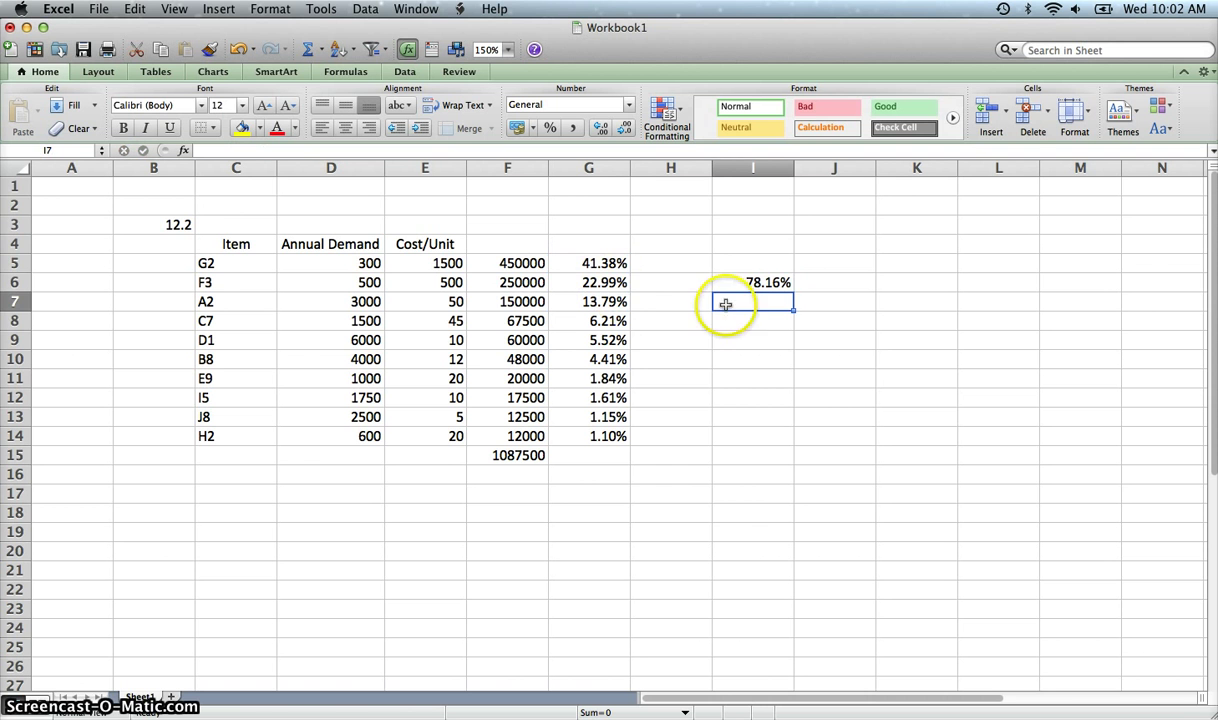
# Step: Classify items G2, F3 and A2 as class A by entering A in cells H5 through H7
pyautogui.click(662, 262)
pyautogui.write('A')
pyautogui.press('Return')
pyautogui.write('A')
pyautogui.press('Return')
pyautogui.write('A')
pyautogui.press('Return')
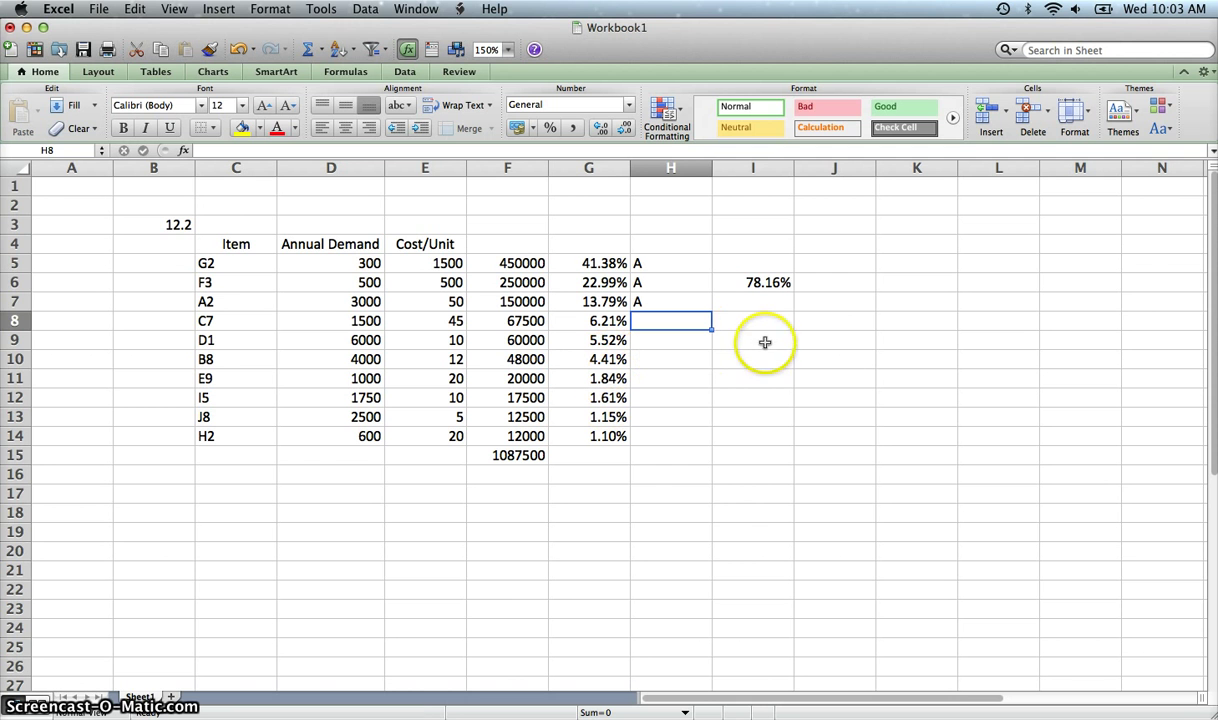
# Step: Total the shares of items C7, D1 and B8, G8:G10, in cell I9 with a SUM formula
pyautogui.click(745, 343)
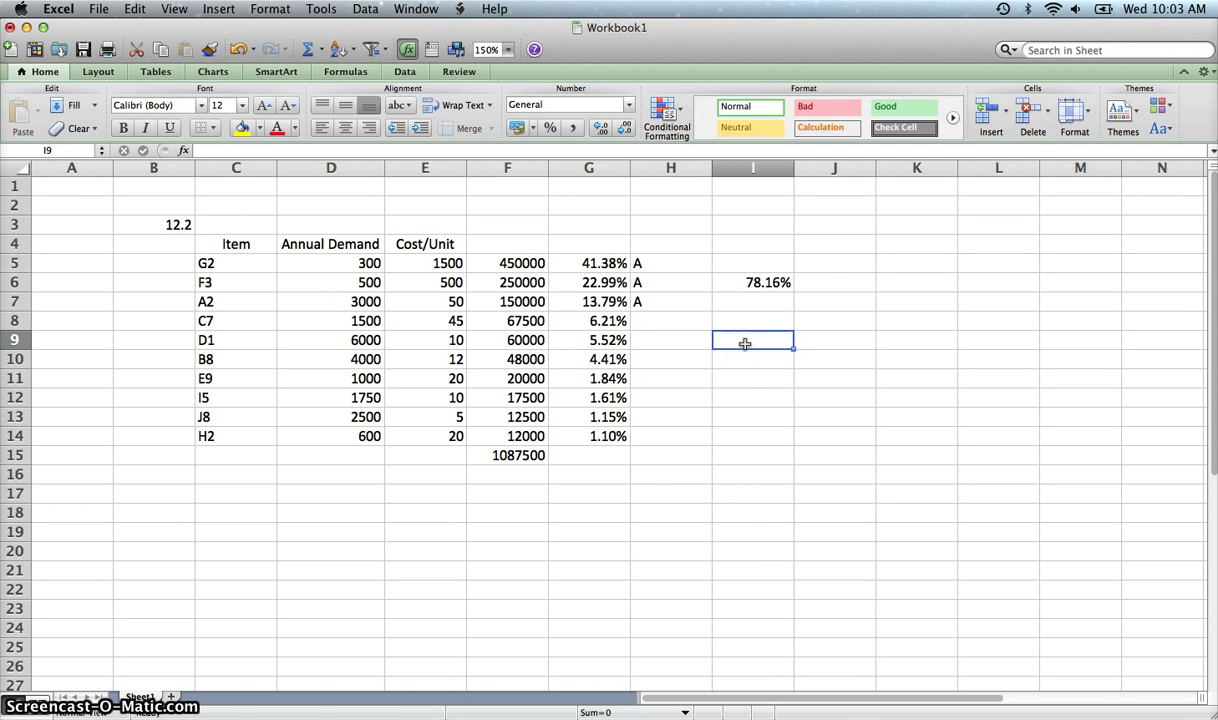
pyautogui.write('=sum')
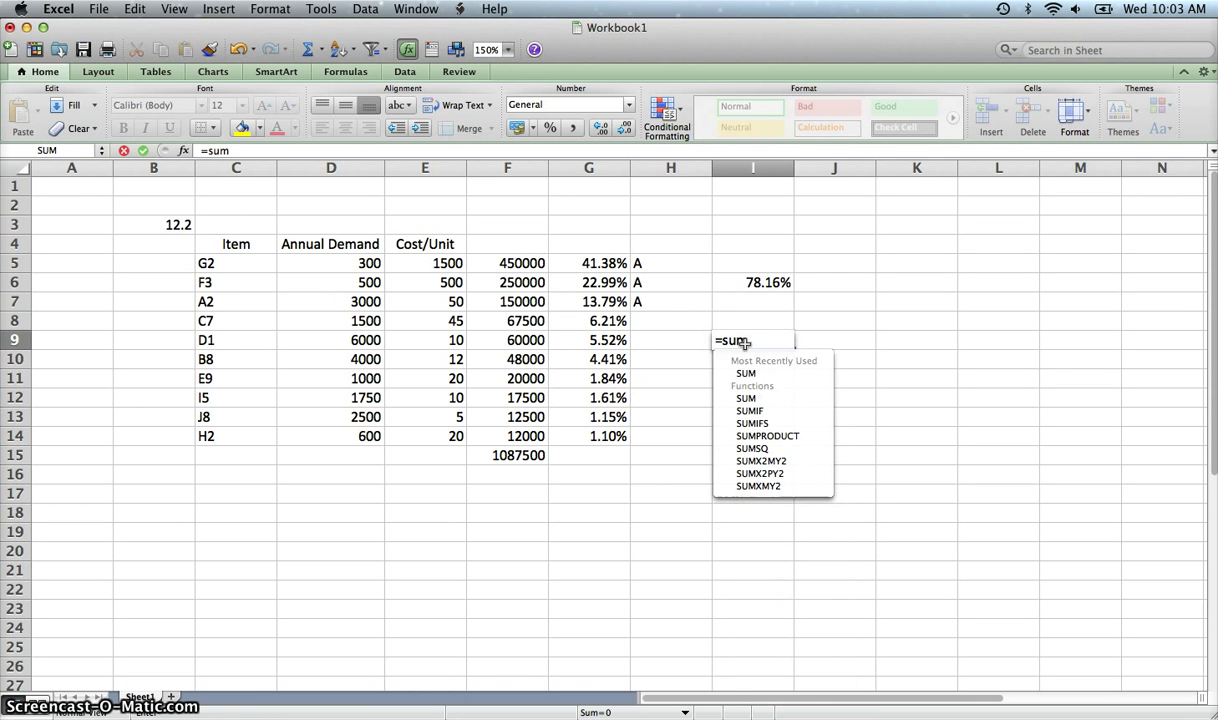
pyautogui.write('(')
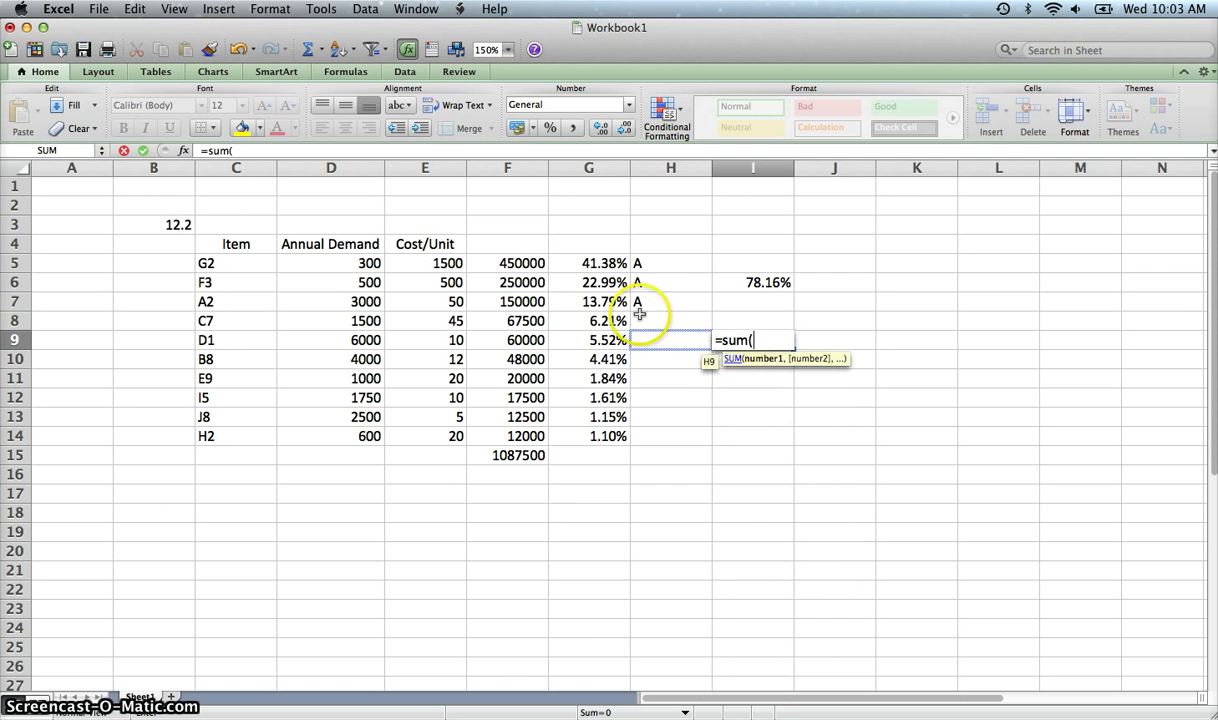
pyautogui.moveTo(603, 320); pyautogui.dragTo(607, 364)
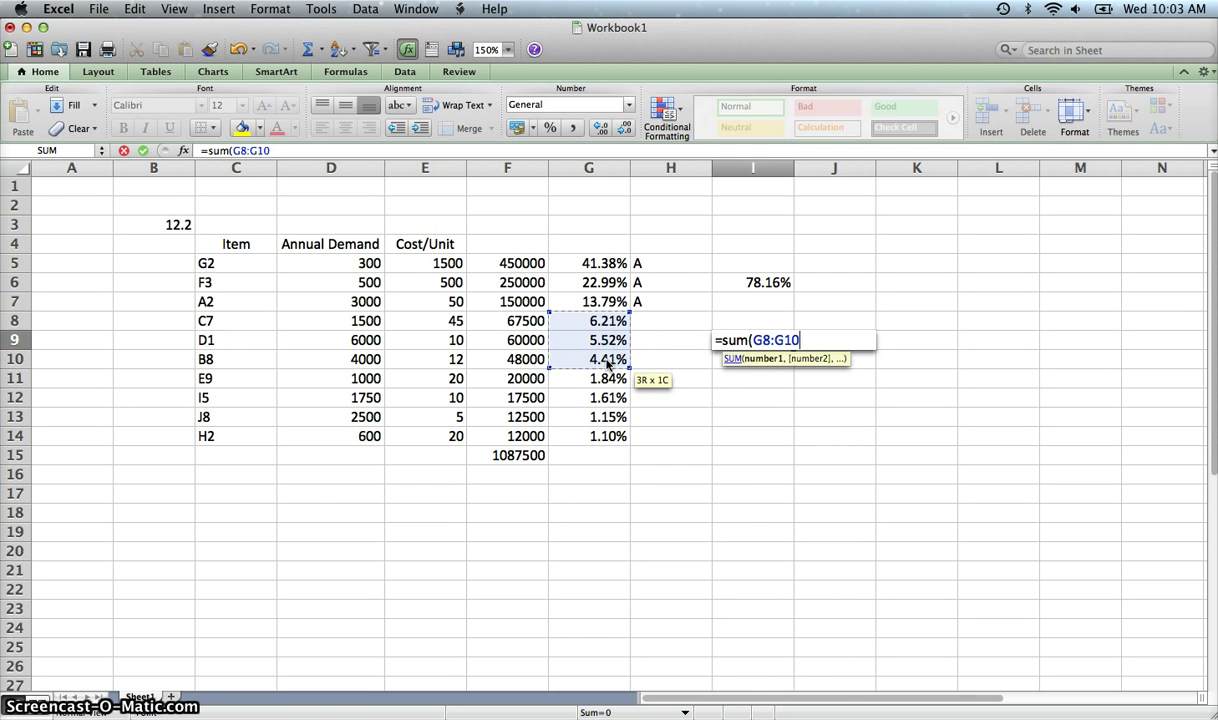
pyautogui.press('Return')
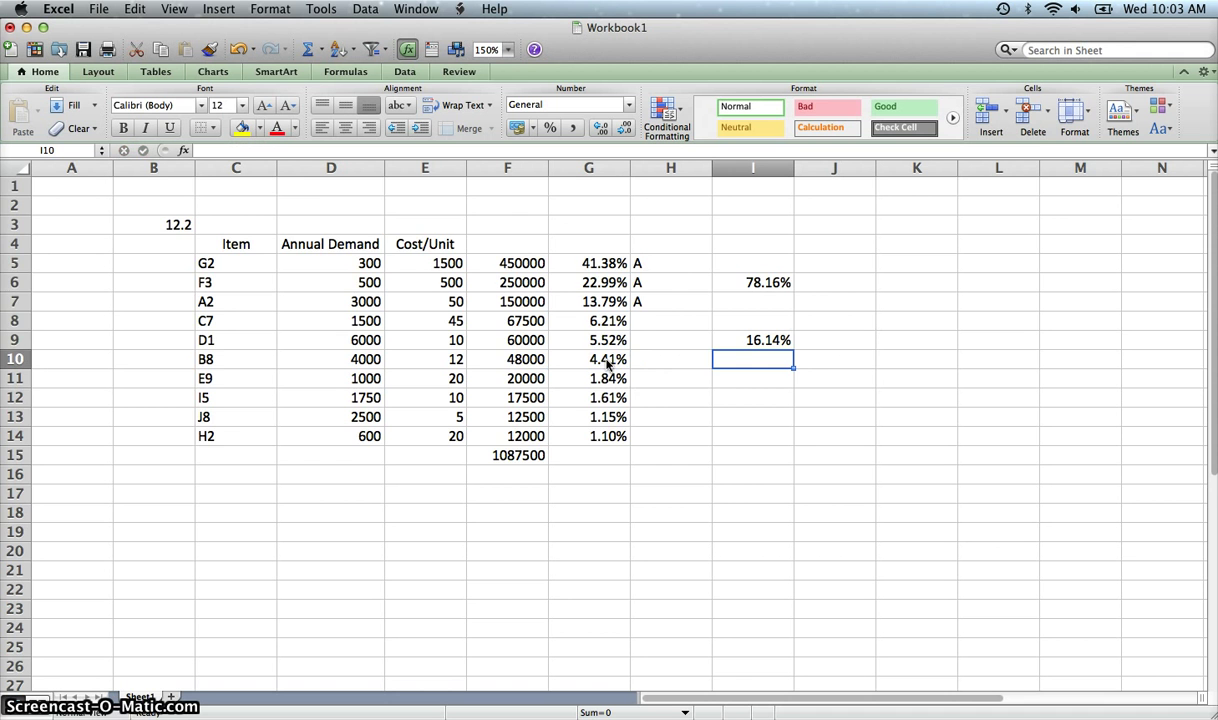
# Step: Classify items C7, D1 and B8 as class B by entering B in cells H8 through H10
pyautogui.scroll(-6, 607, 364)
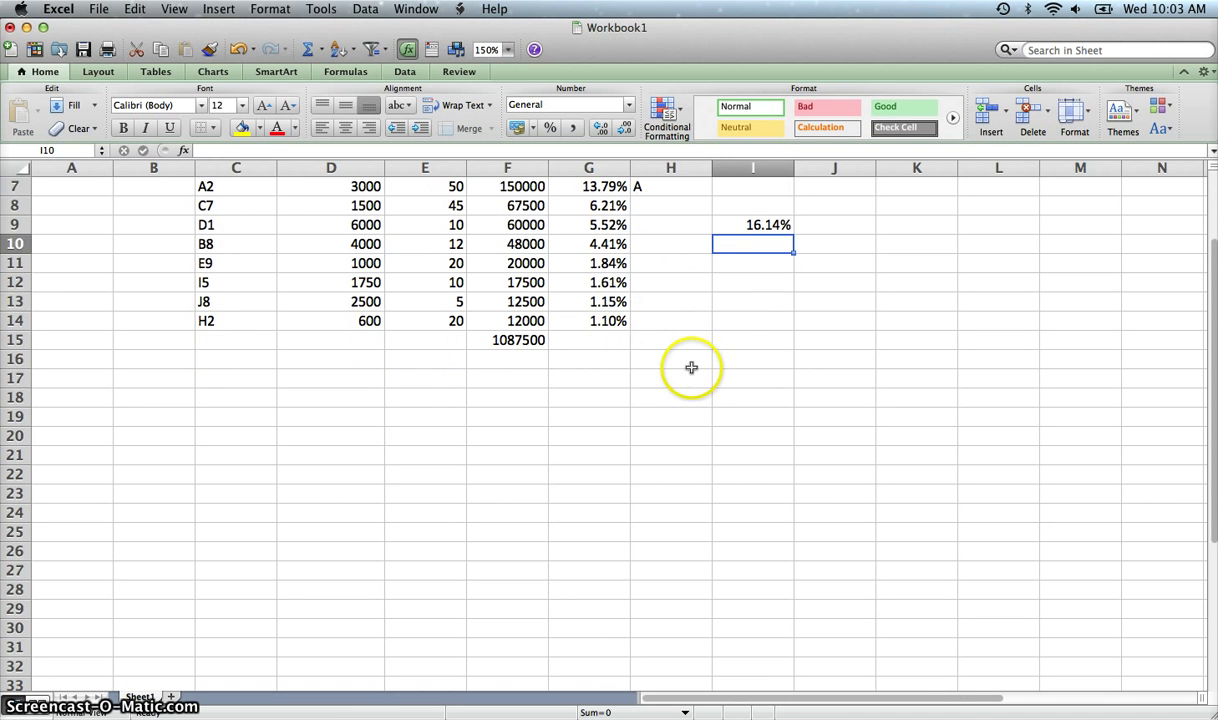
pyautogui.scroll(5, 693, 367)
pyautogui.scroll(1, 691, 367)
pyautogui.click(652, 320)
pyautogui.write('B')
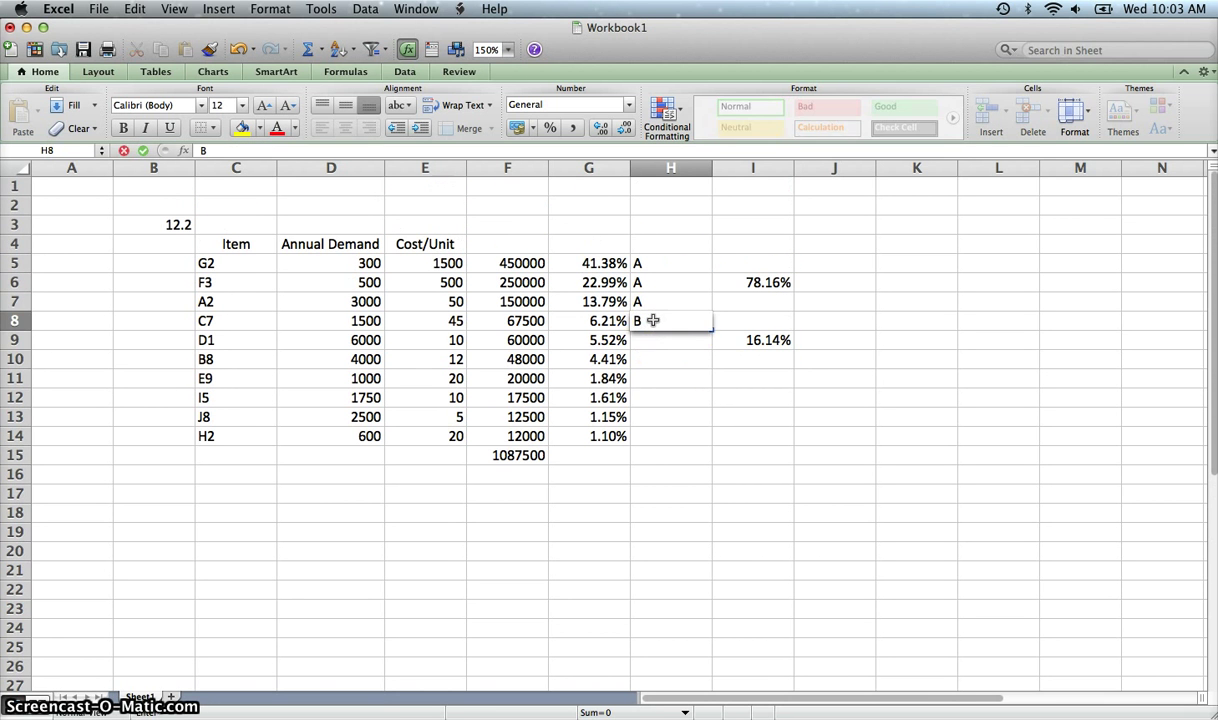
pyautogui.press('Return')
pyautogui.write('B')
pyautogui.press('Return')
pyautogui.write('B')
pyautogui.press('Return')
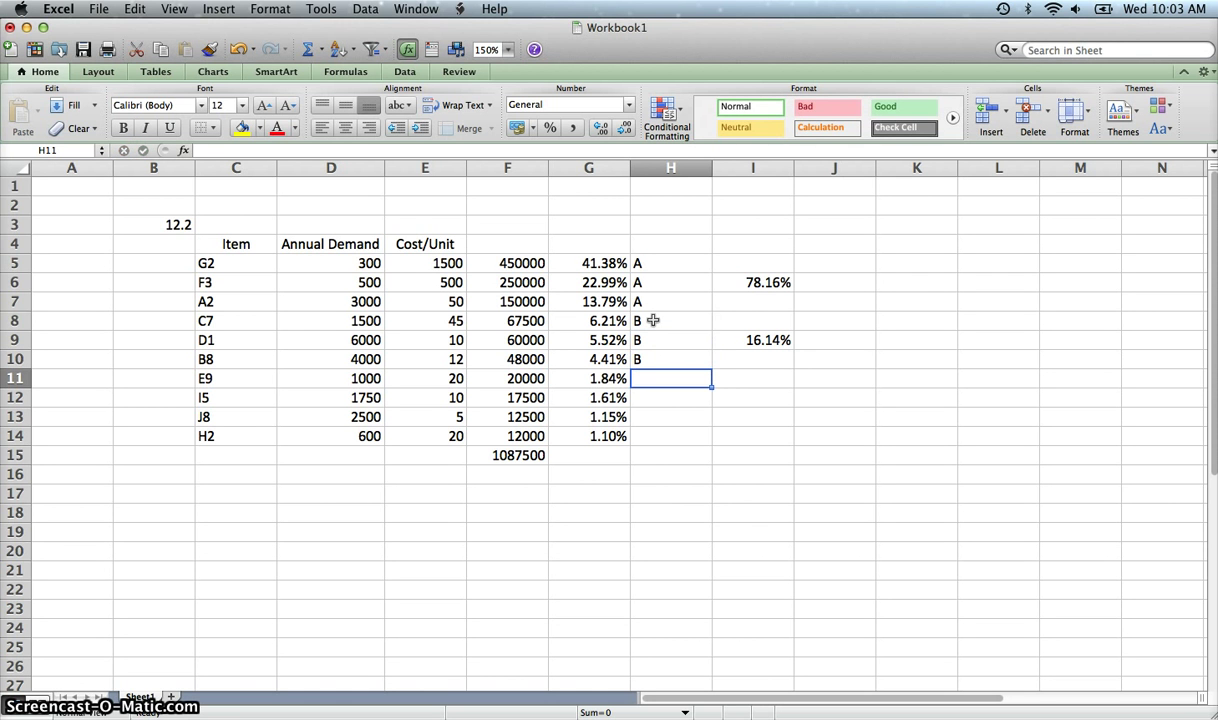
# Step: Total the shares of the last four items, G11:G14, in cell I12 with a SUM formula
pyautogui.scroll(-1, 708, 378)
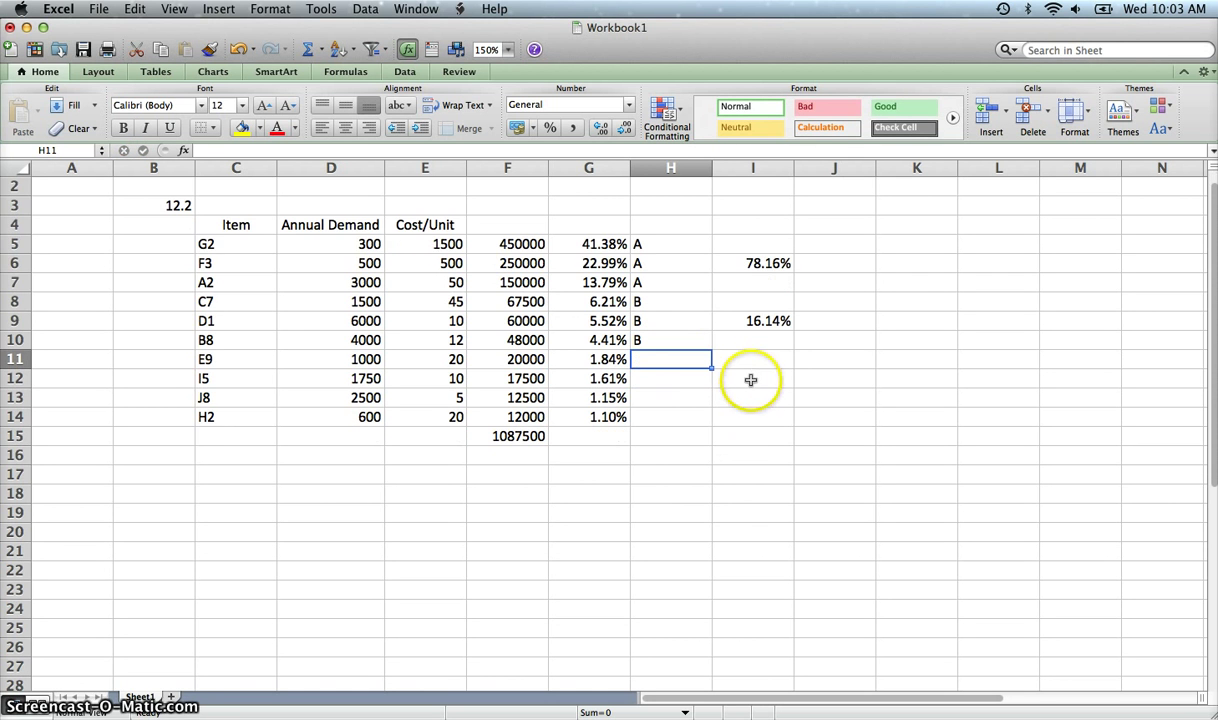
pyautogui.click(752, 377)
pyautogui.write('=sum(')
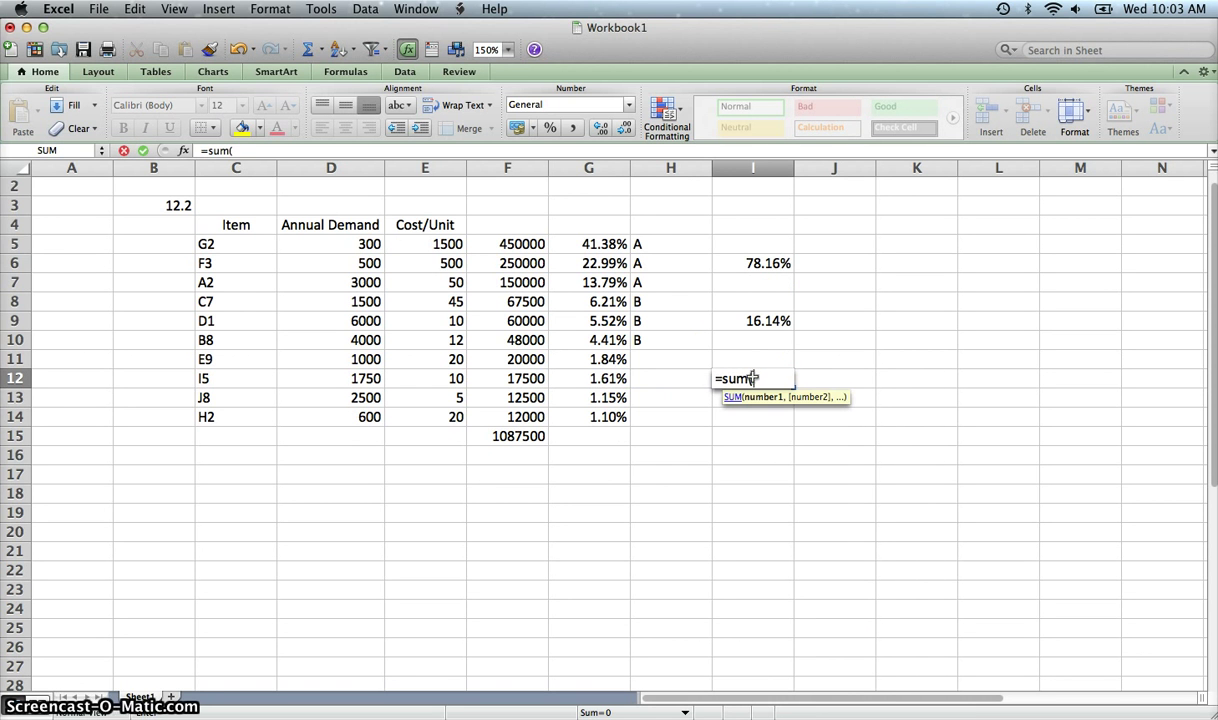
pyautogui.moveTo(600, 362); pyautogui.dragTo(605, 418)
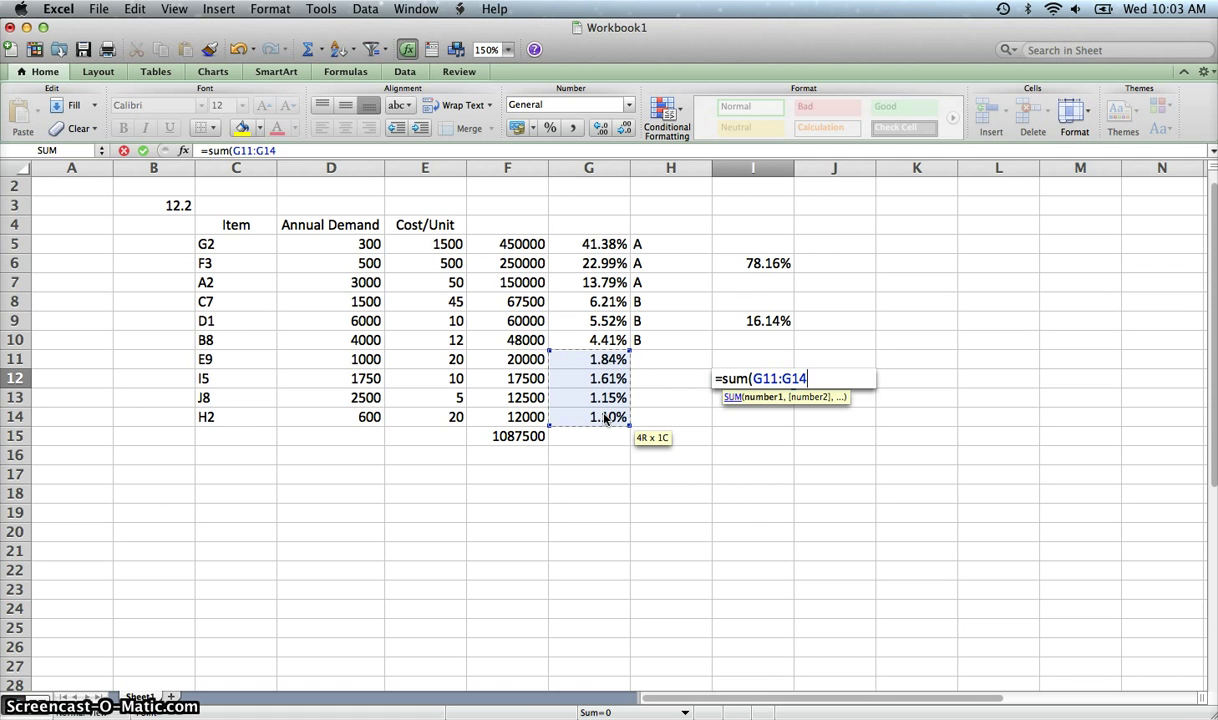
pyautogui.write(')')
pyautogui.press('Return')
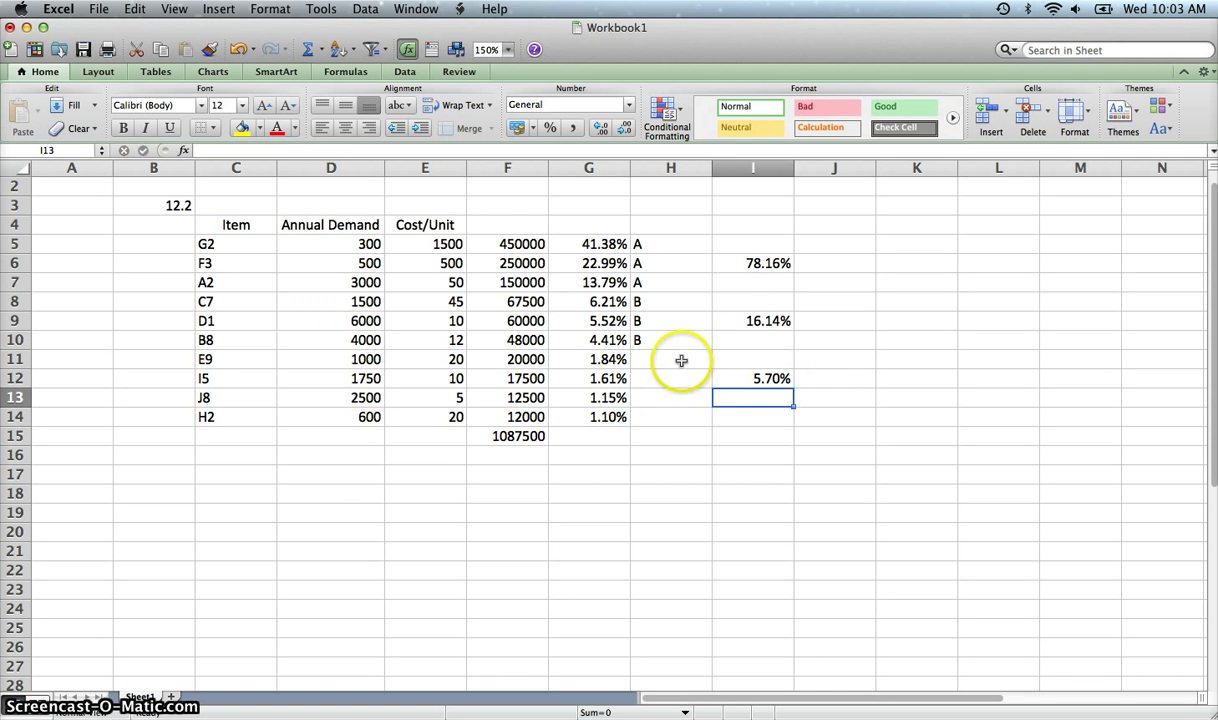
# Step: Classify items E9, I5, J8 and H2 as class C by entering C in cells H11 through H14
pyautogui.click(657, 359)
pyautogui.write('C')
pyautogui.press('Return')
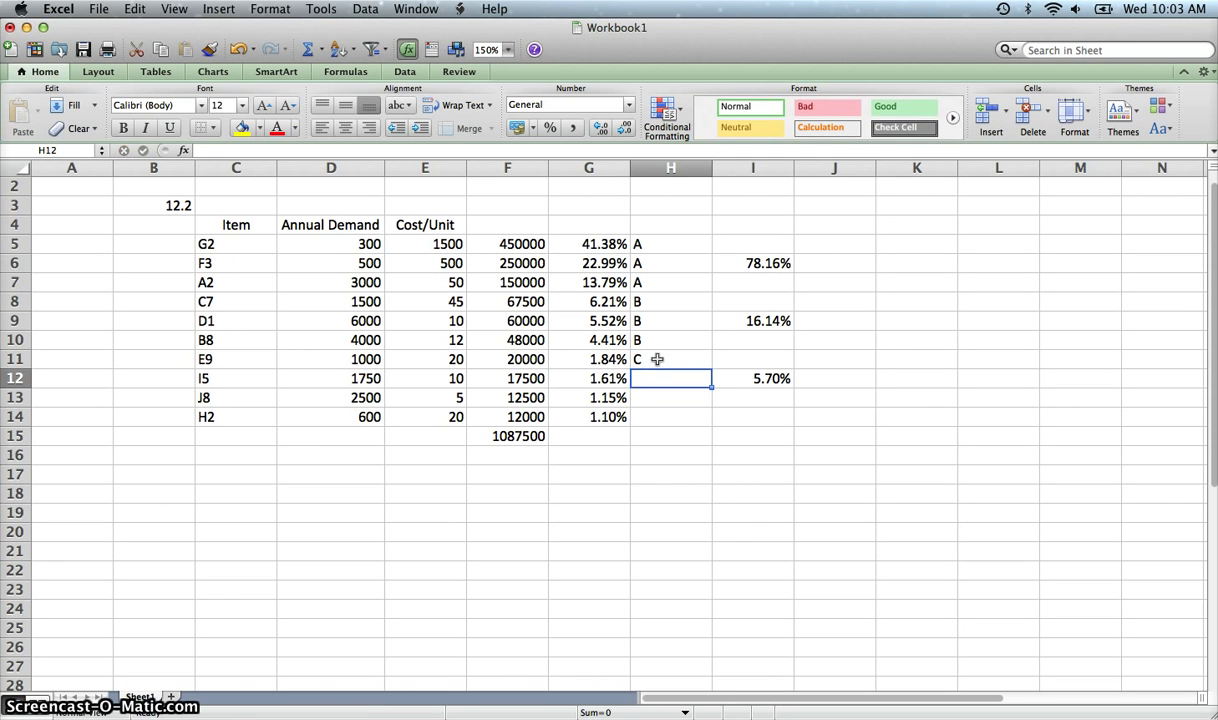
pyautogui.write('C')
pyautogui.press('Return')
pyautogui.write('C')
pyautogui.press('Return')
pyautogui.write('C')
pyautogui.press('Tab')
# Step: Review the class share totals in I9, I6 and I12 against the A, B and C items they cover
pyautogui.press('Up')
pyautogui.press('Up')
pyautogui.press('Up')
pyautogui.press('Up')
pyautogui.press('Up')
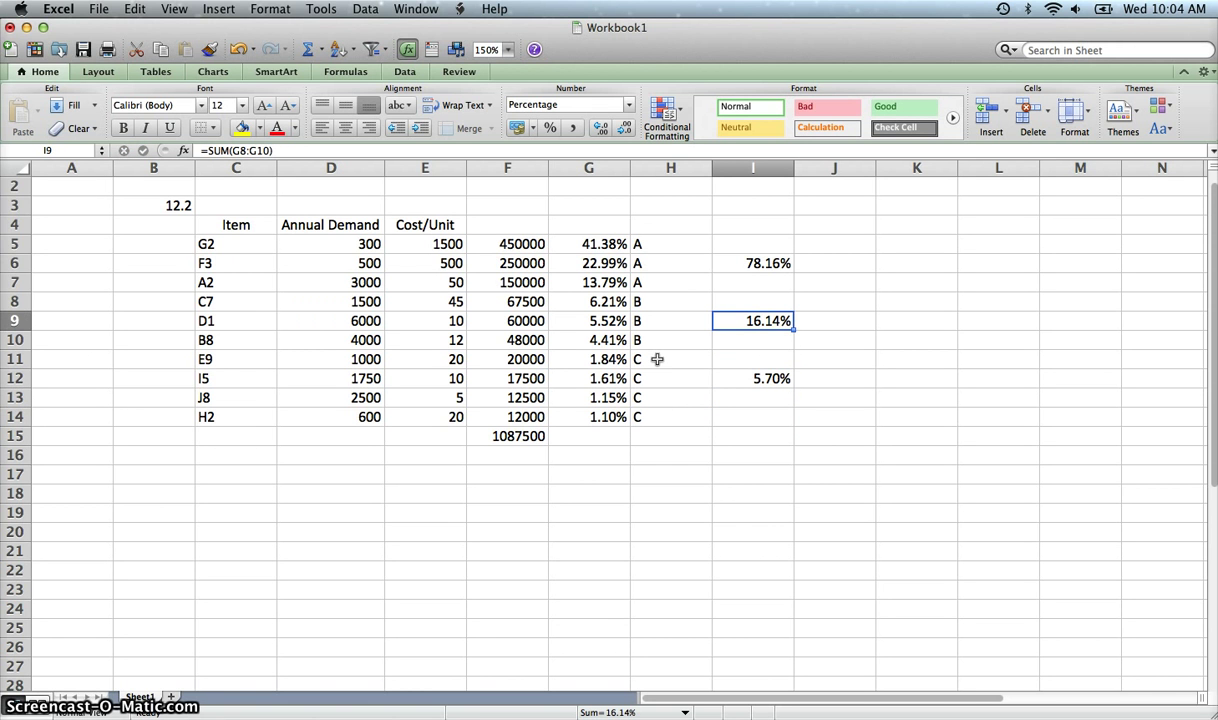
pyautogui.press('Up')
pyautogui.press('Up')
pyautogui.press('Up')
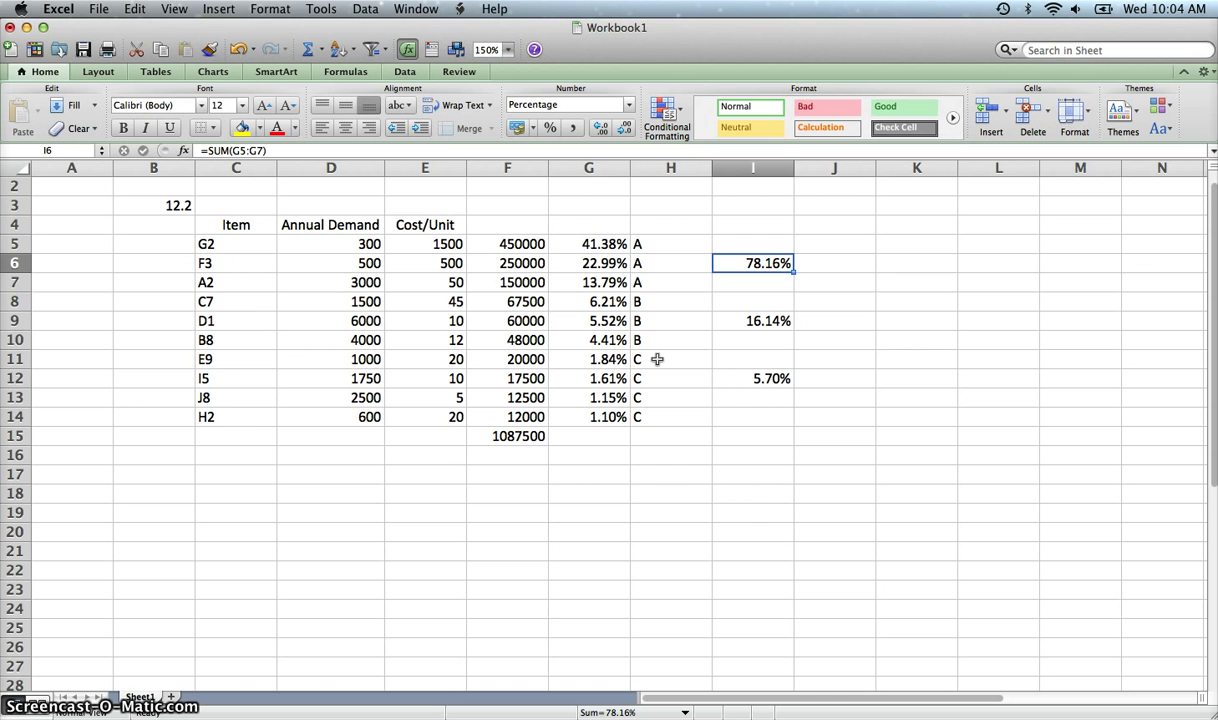
pyautogui.press('Down')
pyautogui.press('Down')
pyautogui.press('Down')
pyautogui.press('Down')
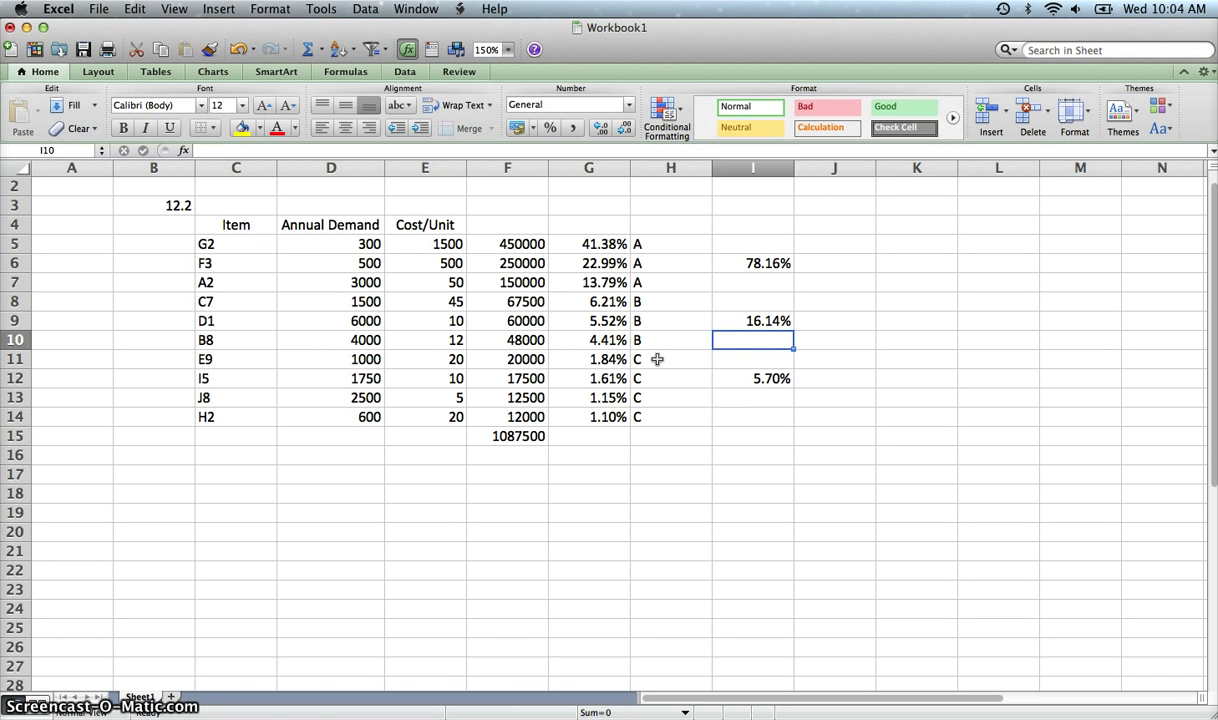
pyautogui.press('Down')
pyautogui.press('Down')
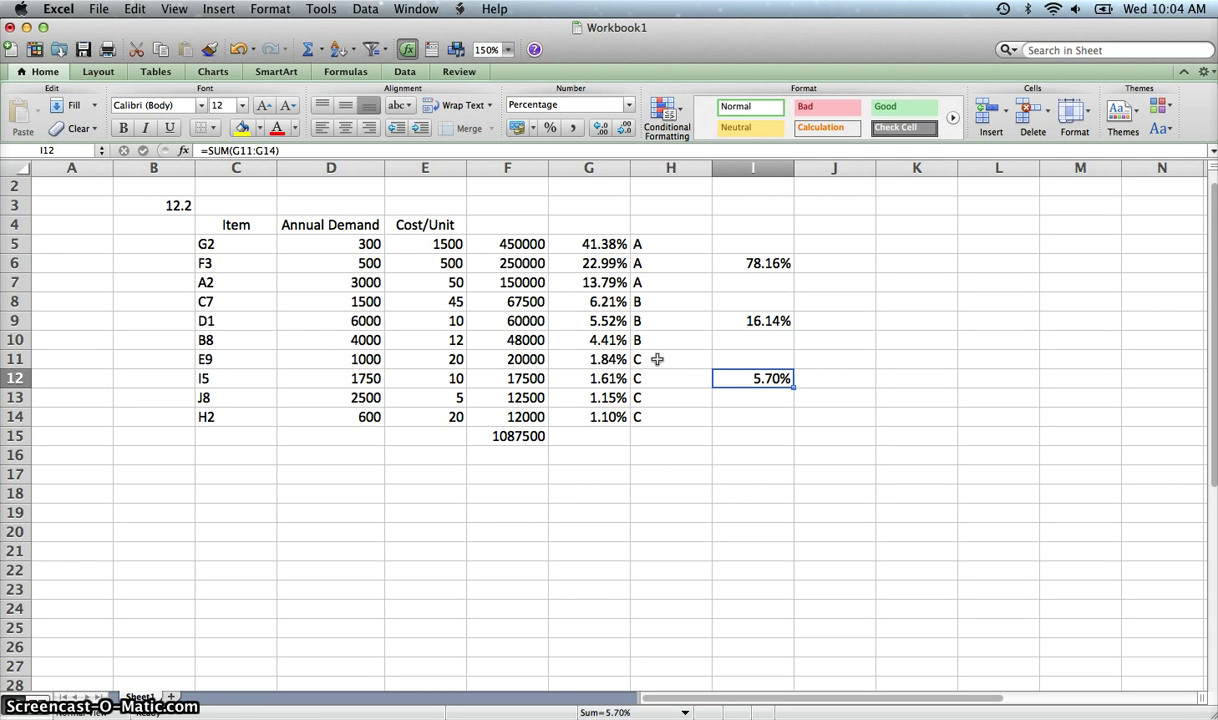